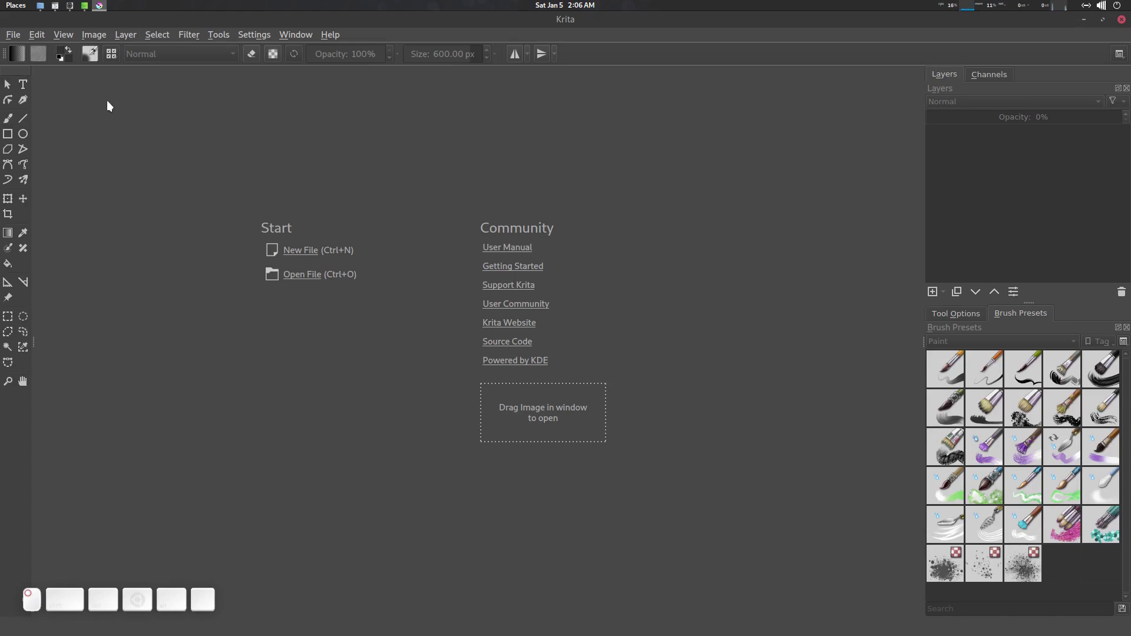
- Glance at the tutorial outline, then return to Krita's welcome screen
{"action": "left_click", "coordinate": [56, 8]}
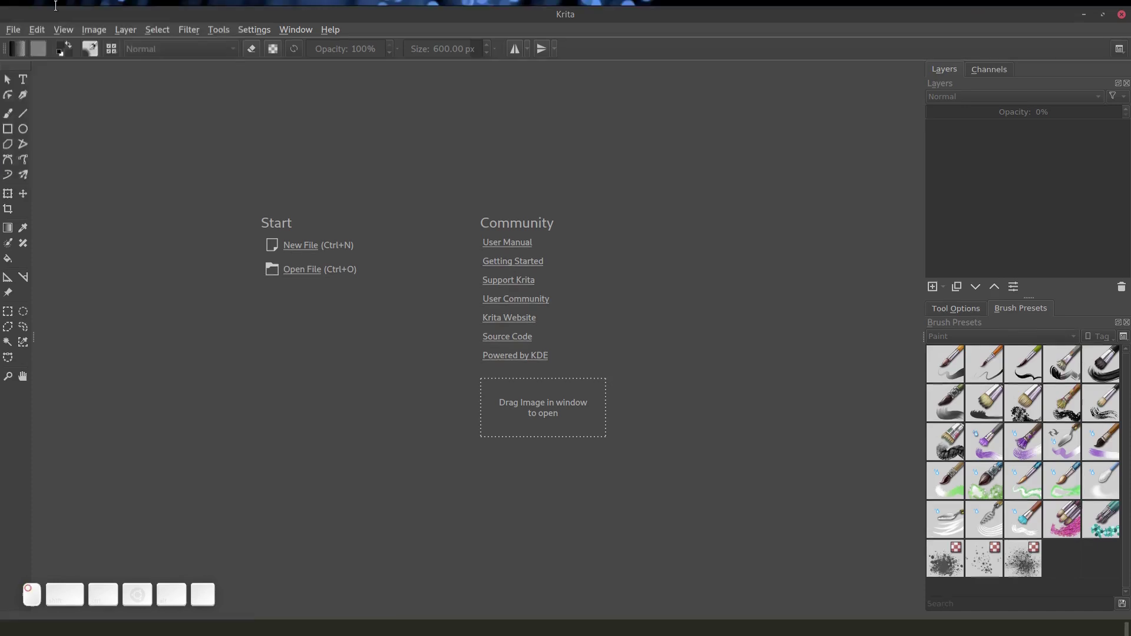
{"action": "left_click", "coordinate": [393, 195]}
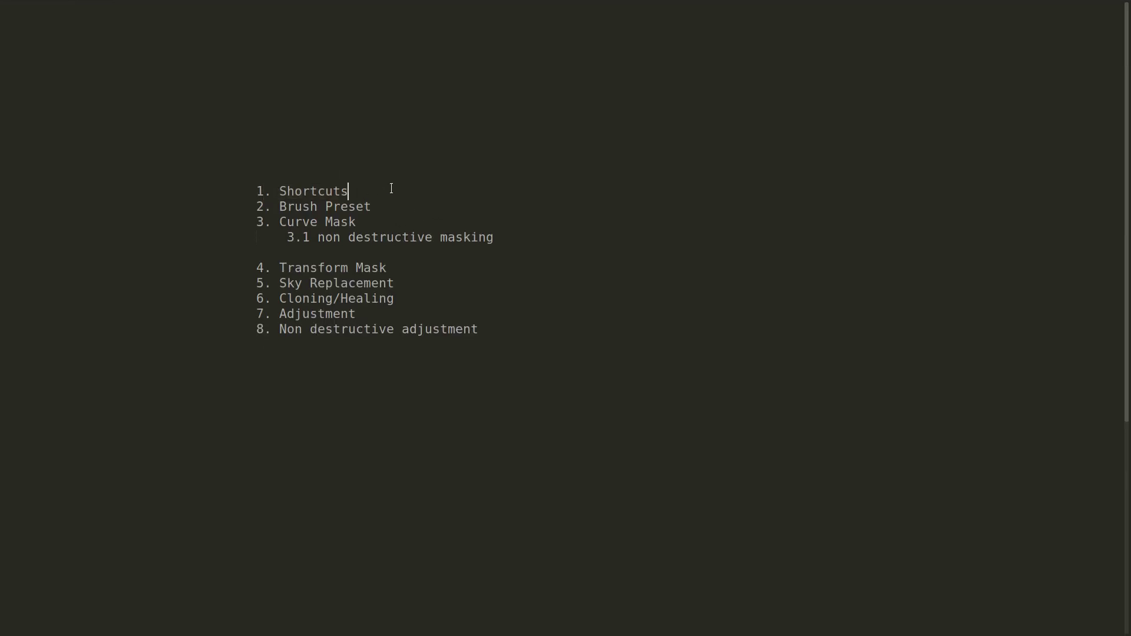
{"action": "key", "text": "alt+Tab"}
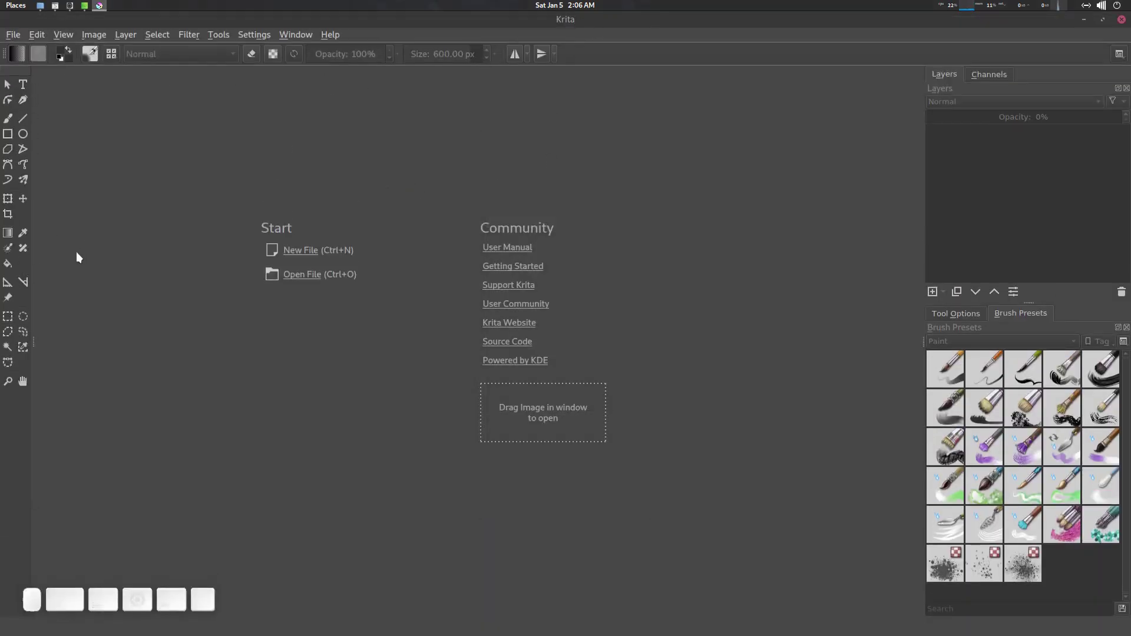
{"action": "left_click", "coordinate": [298, 33]}
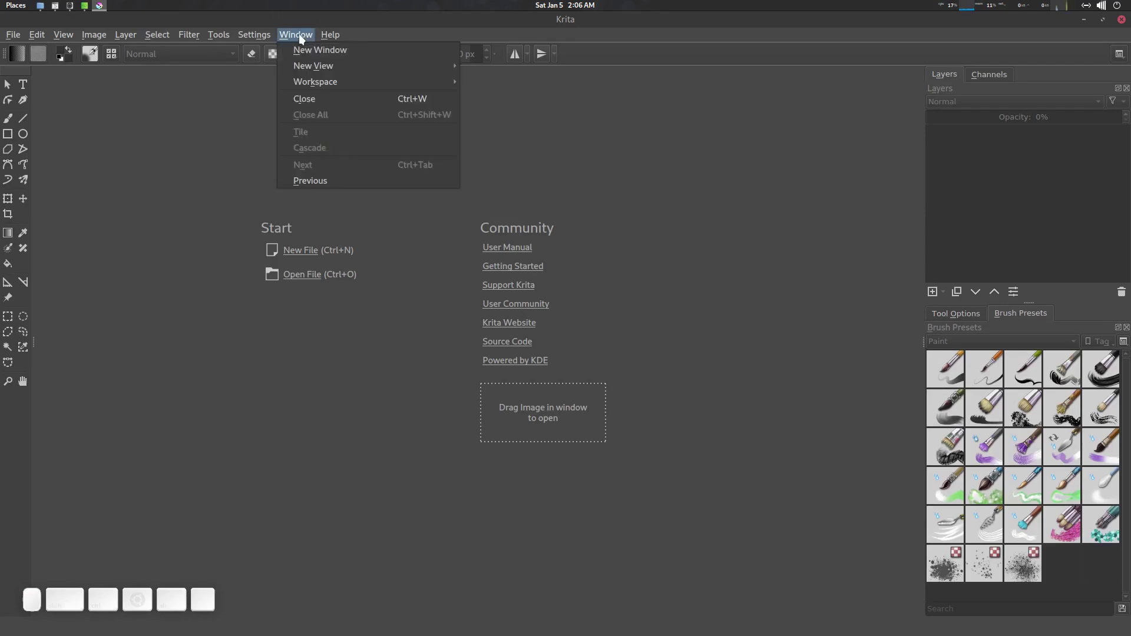
{"action": "left_click", "coordinate": [299, 34]}
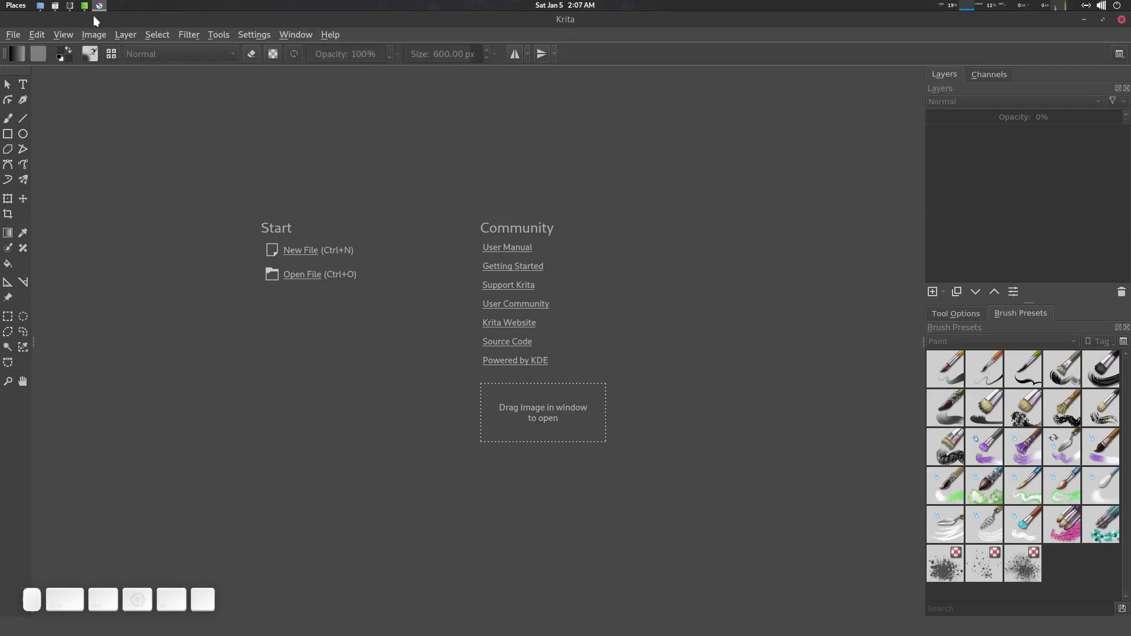
{"action": "key", "text": "ctrl+alt+Up"}
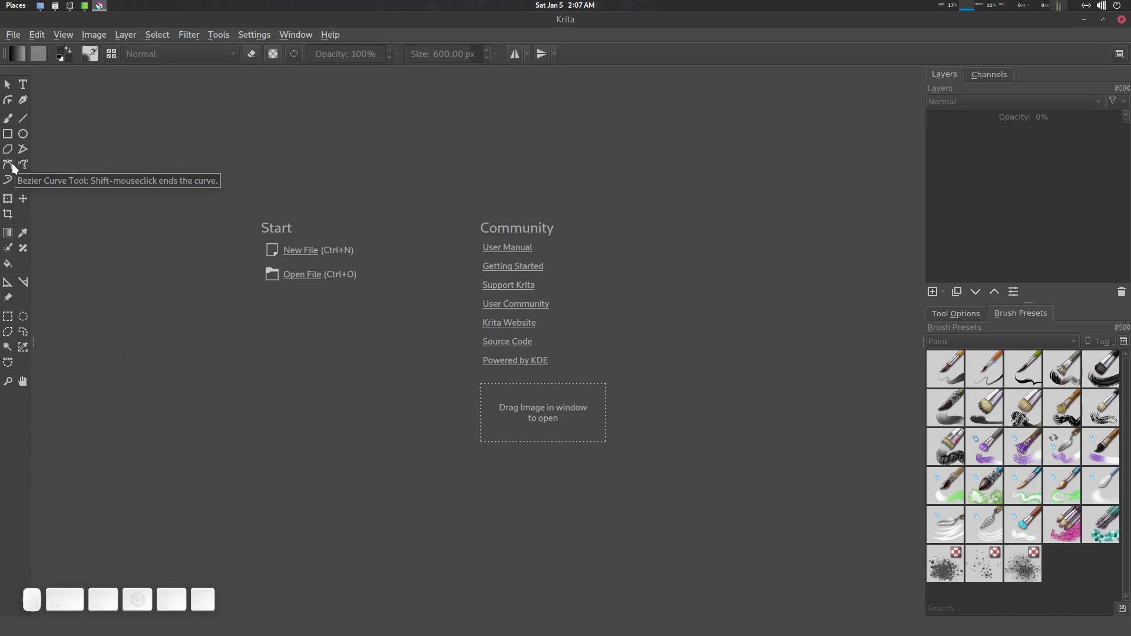
- In Keyboard Shortcuts, create a new shortcut scheme named My_shortcut
{"action": "left_click", "coordinate": [263, 33]}
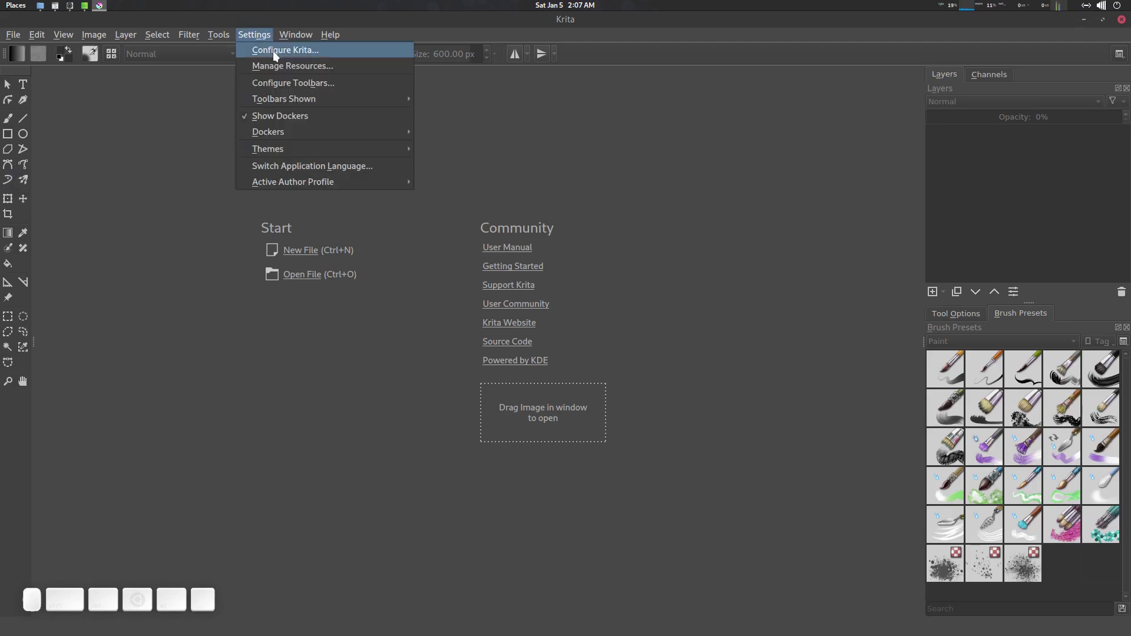
{"action": "left_click", "coordinate": [273, 49]}
{"action": "left_click", "coordinate": [513, 170]}
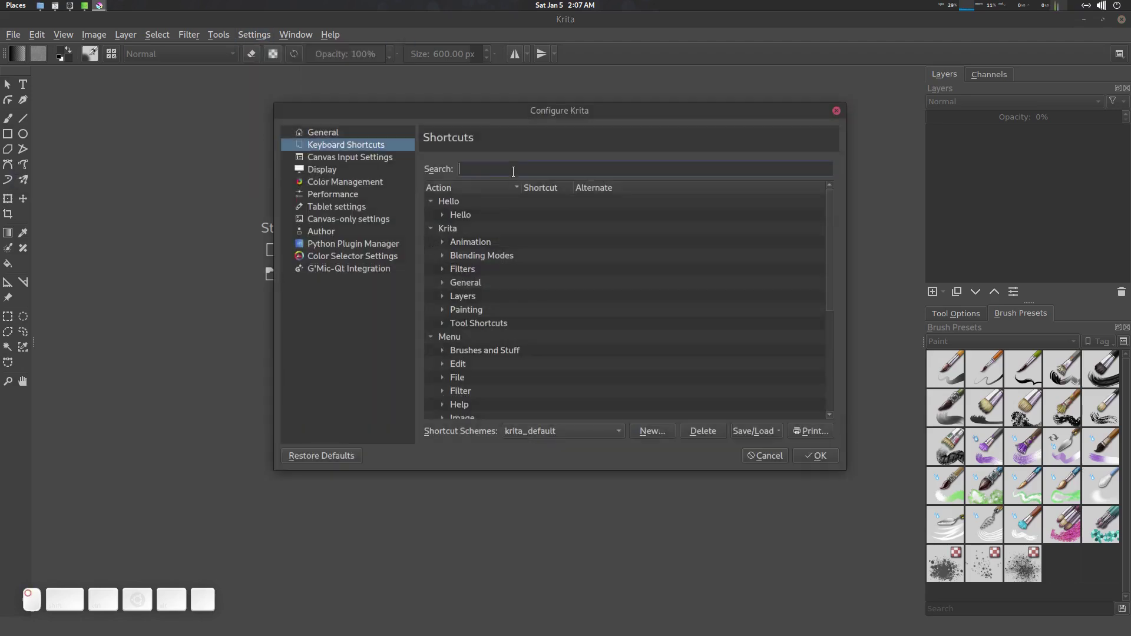
{"action": "type", "text": "se;e"}
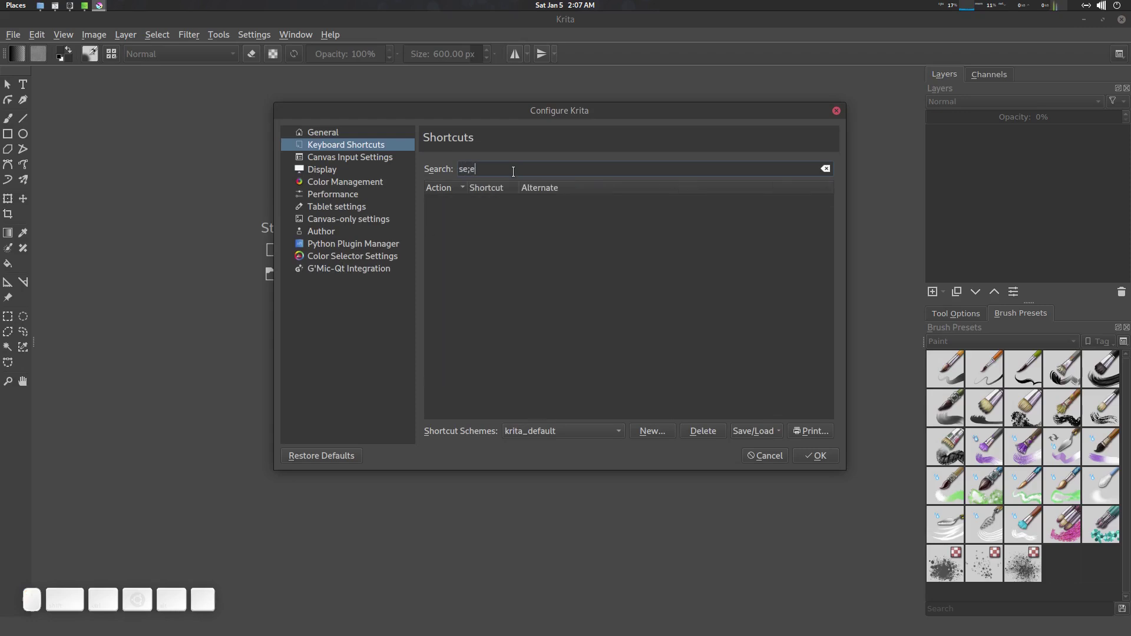
{"action": "key", "text": "BackSpace"}
{"action": "key", "text": "BackSpace"}
{"action": "key", "text": "BackSpace"}
{"action": "key", "text": "BackSpace"}
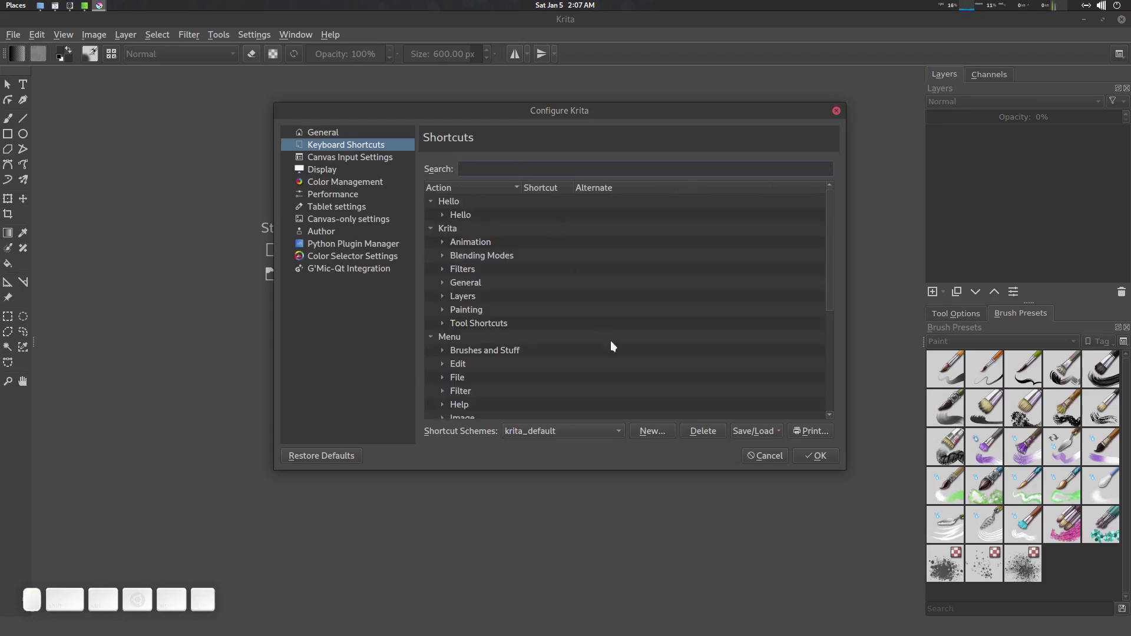
{"action": "left_click", "coordinate": [653, 430]}
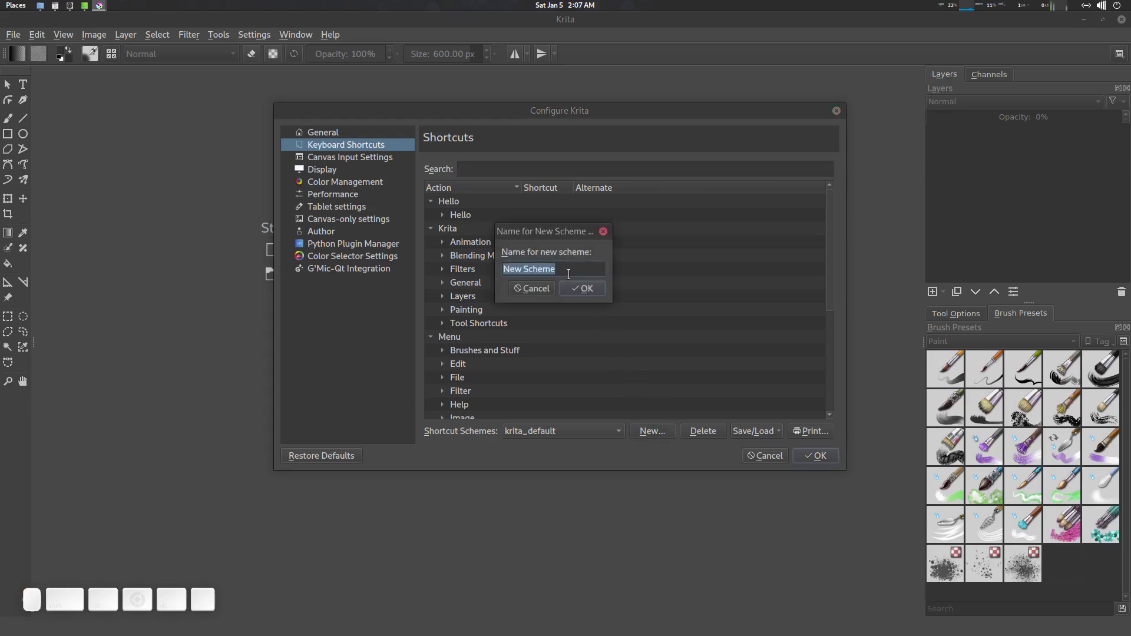
{"action": "type", "text": "My_"}
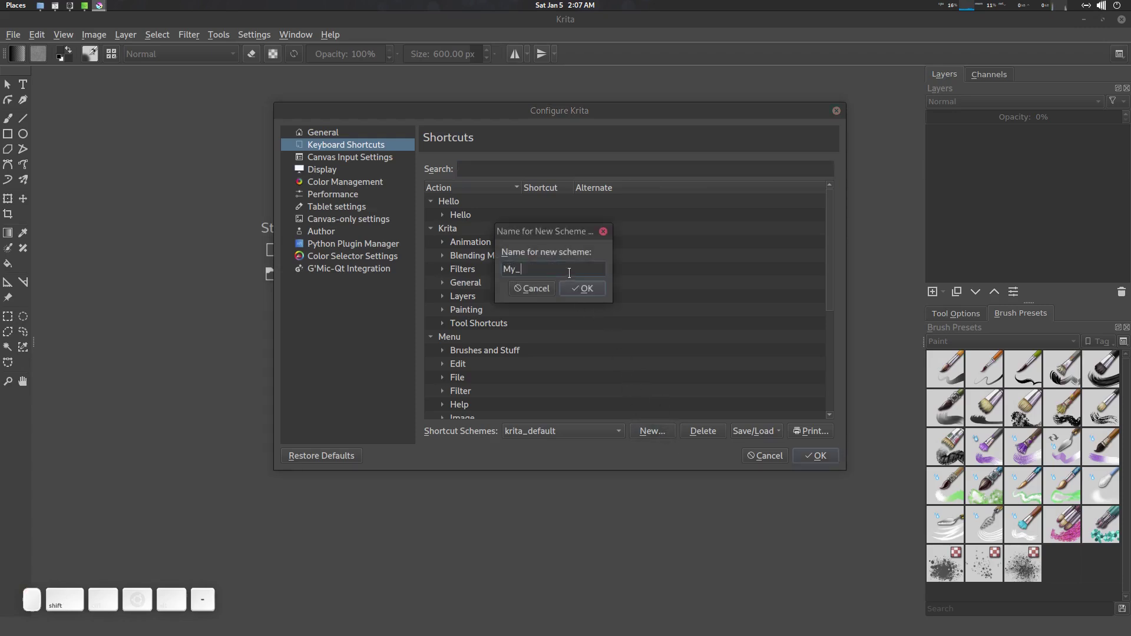
{"action": "type", "text": "shortcut"}
{"action": "key", "text": "Return"}
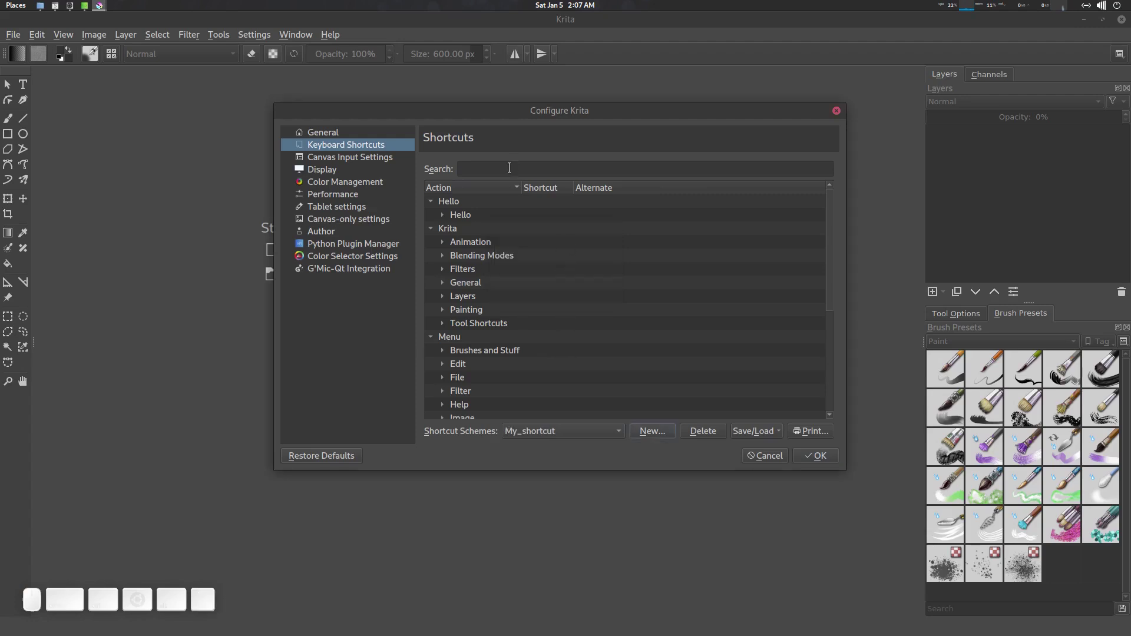
- Assign S as the custom shortcut for Select Shapes Tool
{"action": "left_click", "coordinate": [566, 168]}
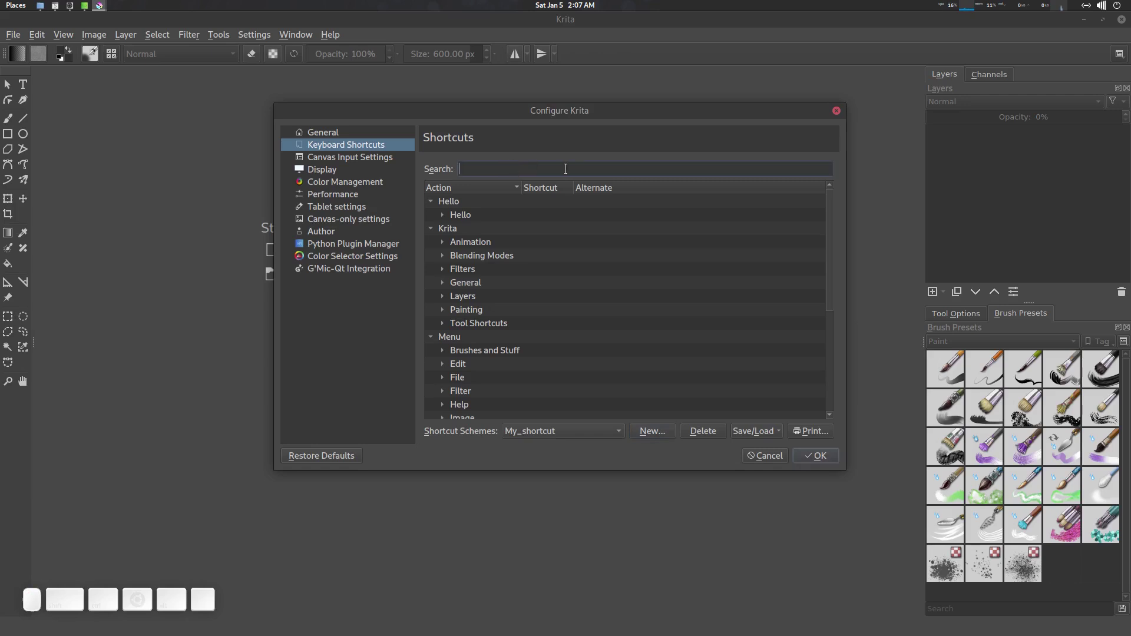
{"action": "type", "text": "select"}
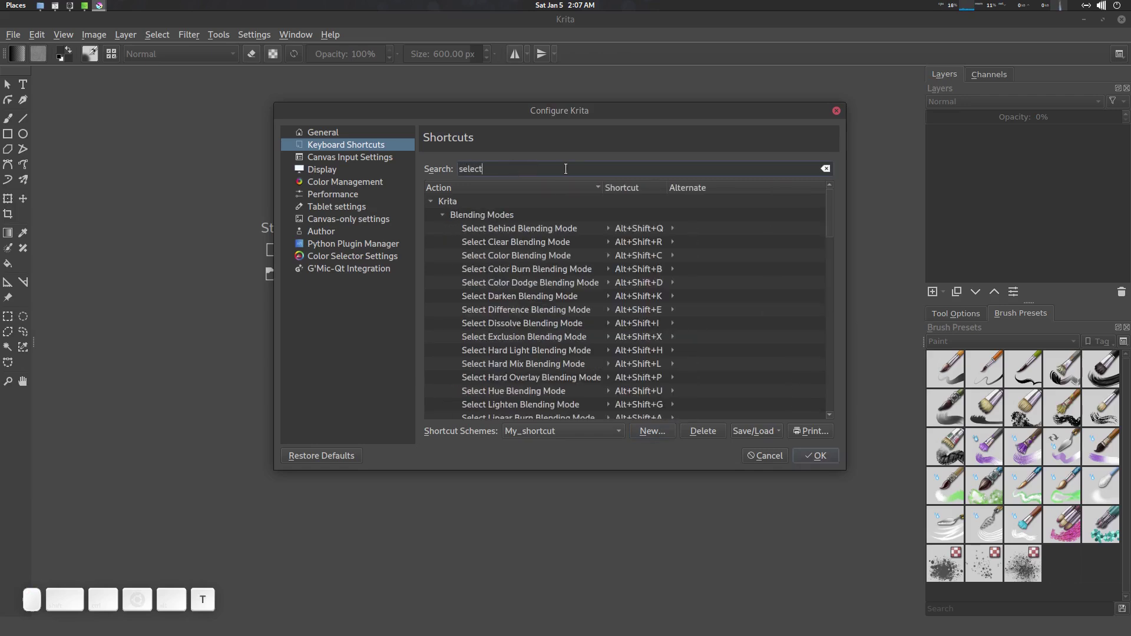
{"action": "type", "text": " sha"}
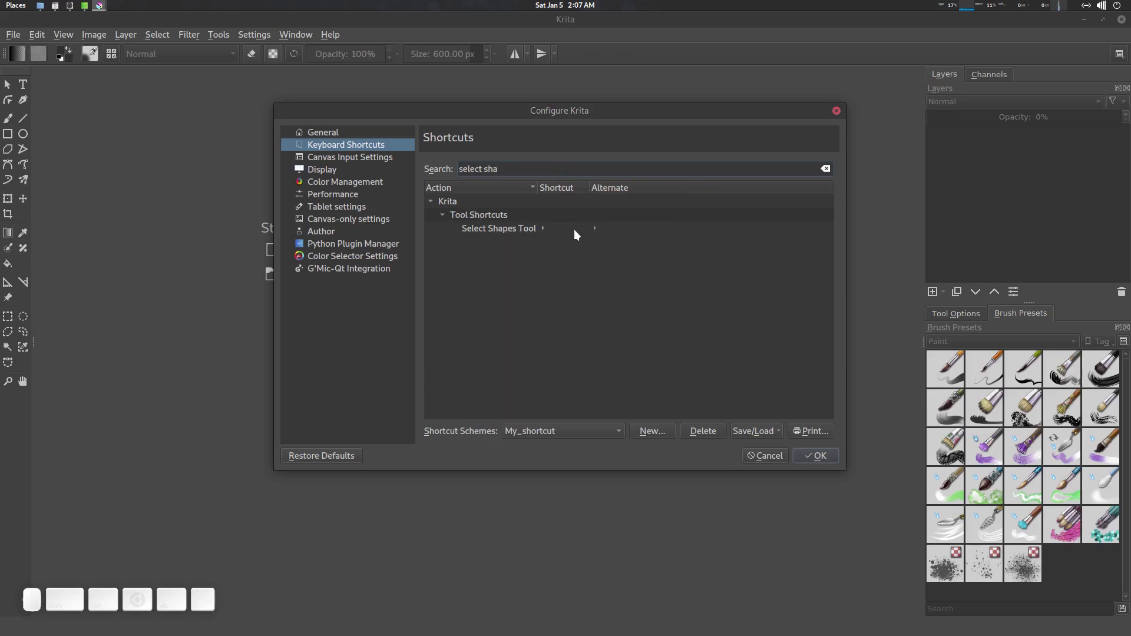
{"action": "left_click", "coordinate": [564, 229]}
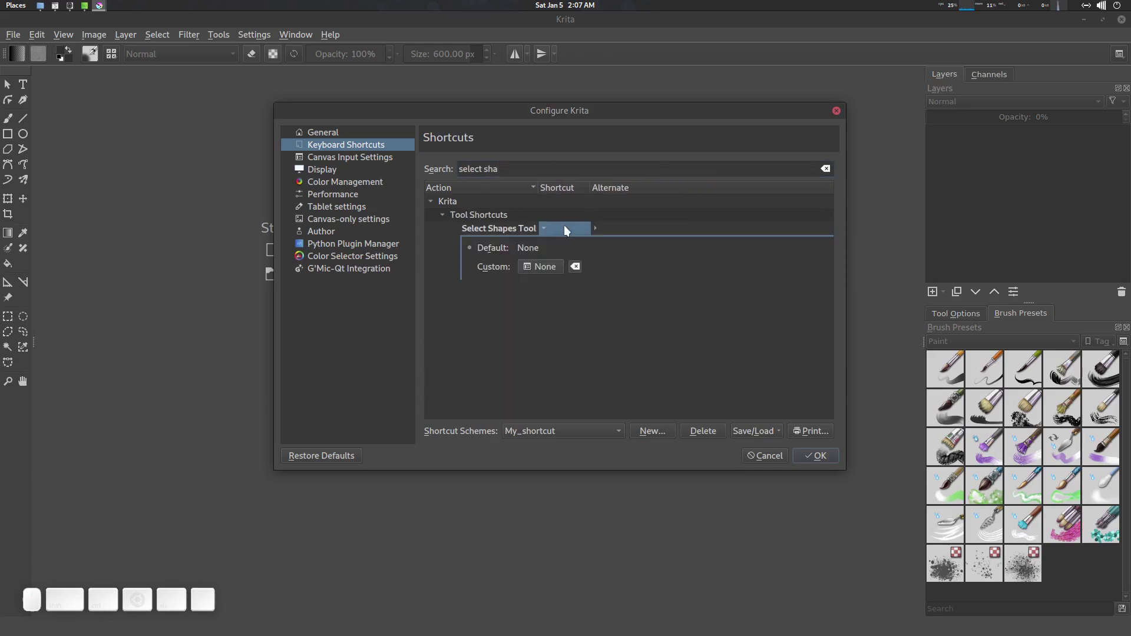
{"action": "left_click", "coordinate": [540, 267]}
{"action": "key", "text": "s"}
- Give Bezier Curve Tool the custom shortcut Ctrl+Alt+B
{"action": "left_click_drag", "start_coordinate": [507, 169], "coordinate": [402, 171]}
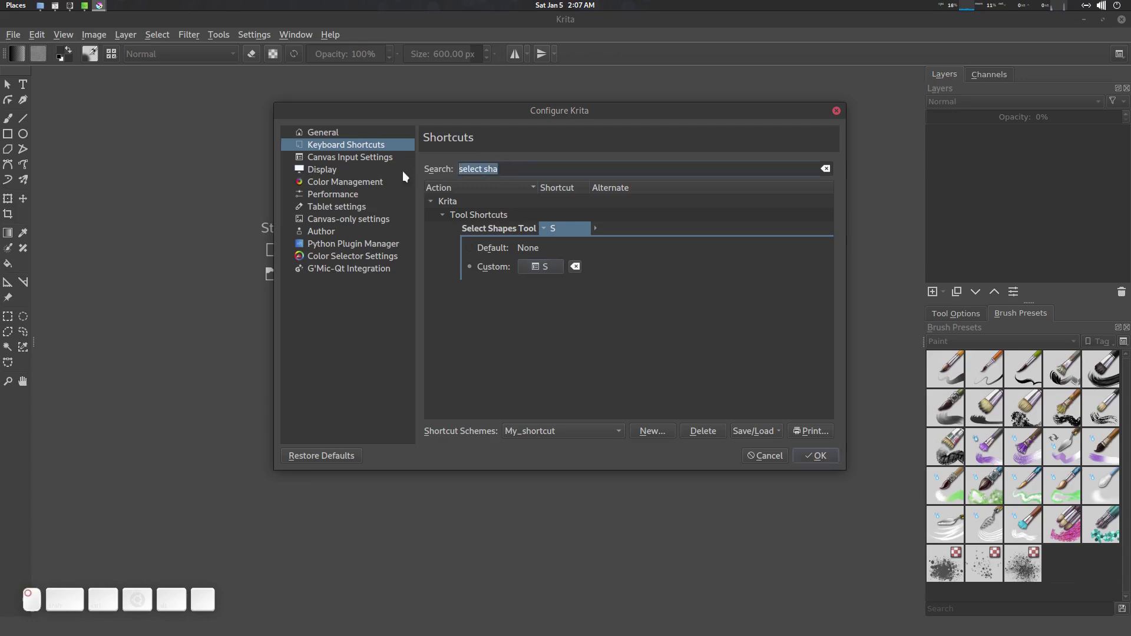
{"action": "type", "text": "bez"}
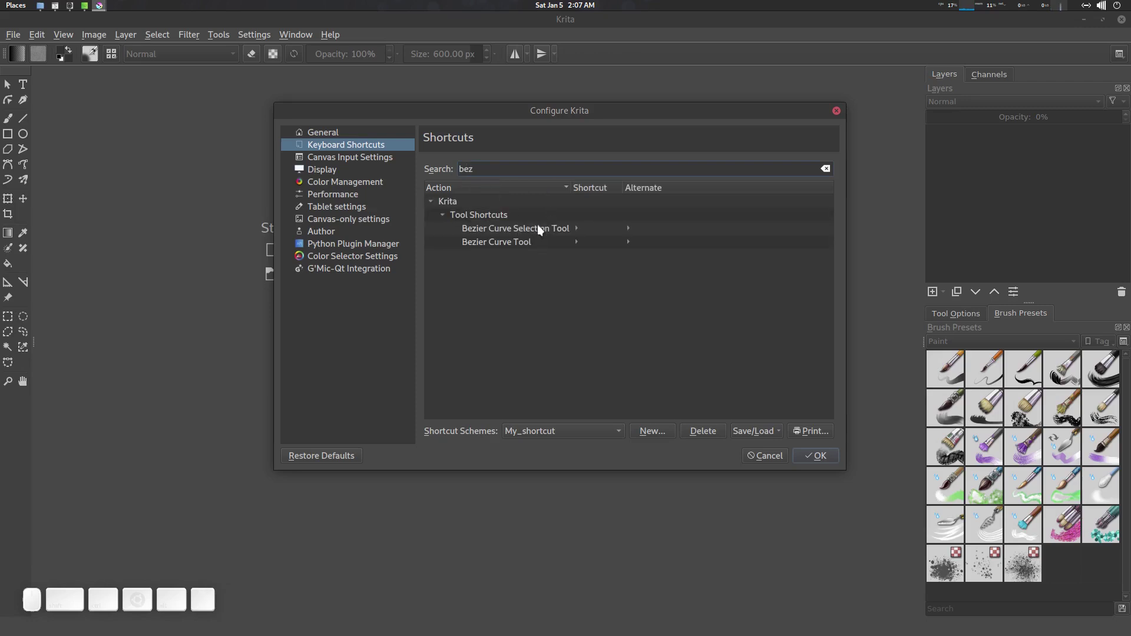
{"action": "left_click", "coordinate": [593, 243]}
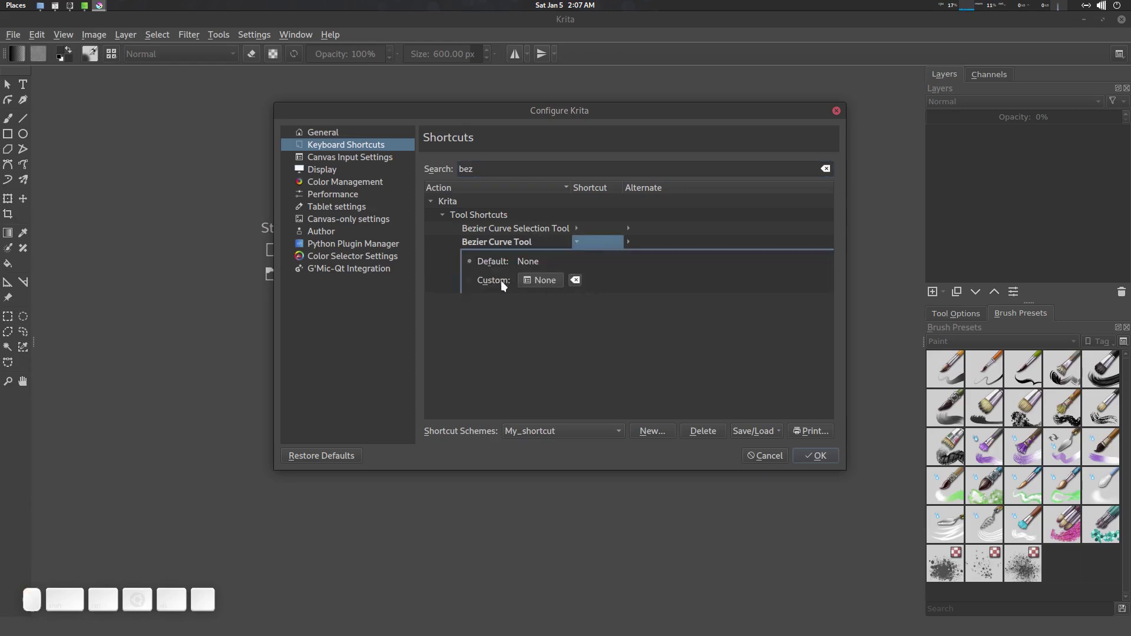
{"action": "left_click", "coordinate": [539, 280]}
{"action": "key", "text": "ctrl+alt+b"}
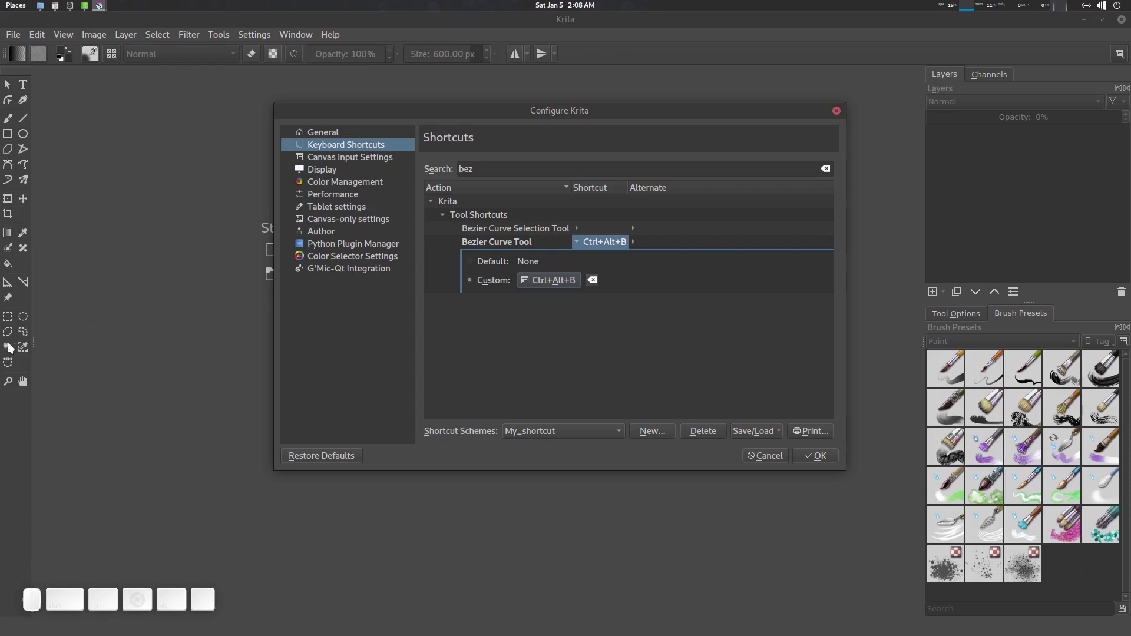
- Set Contiguous Selection Tool's custom shortcut to W and save the settings with OK
{"action": "double_click", "coordinate": [466, 169]}
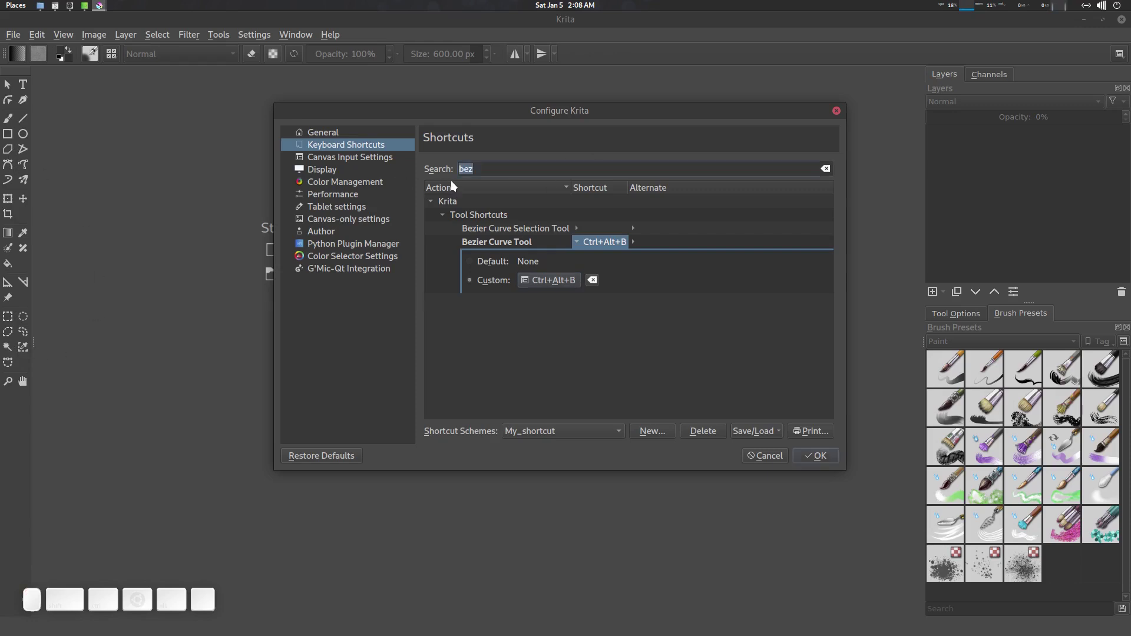
{"action": "type", "text": "cont"}
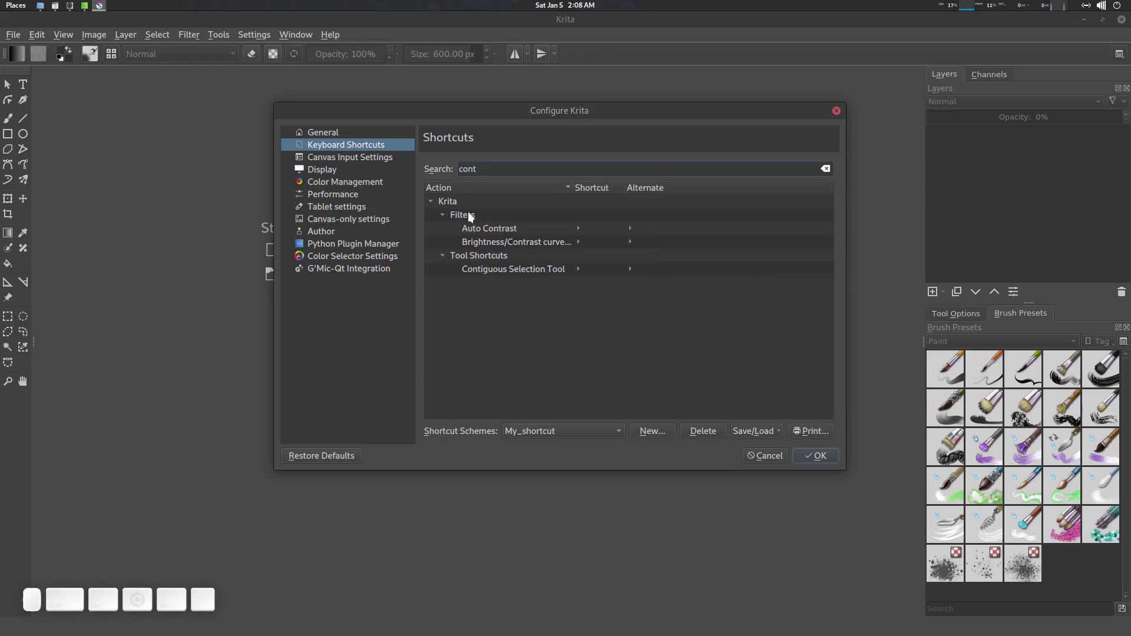
{"action": "left_click", "coordinate": [511, 270]}
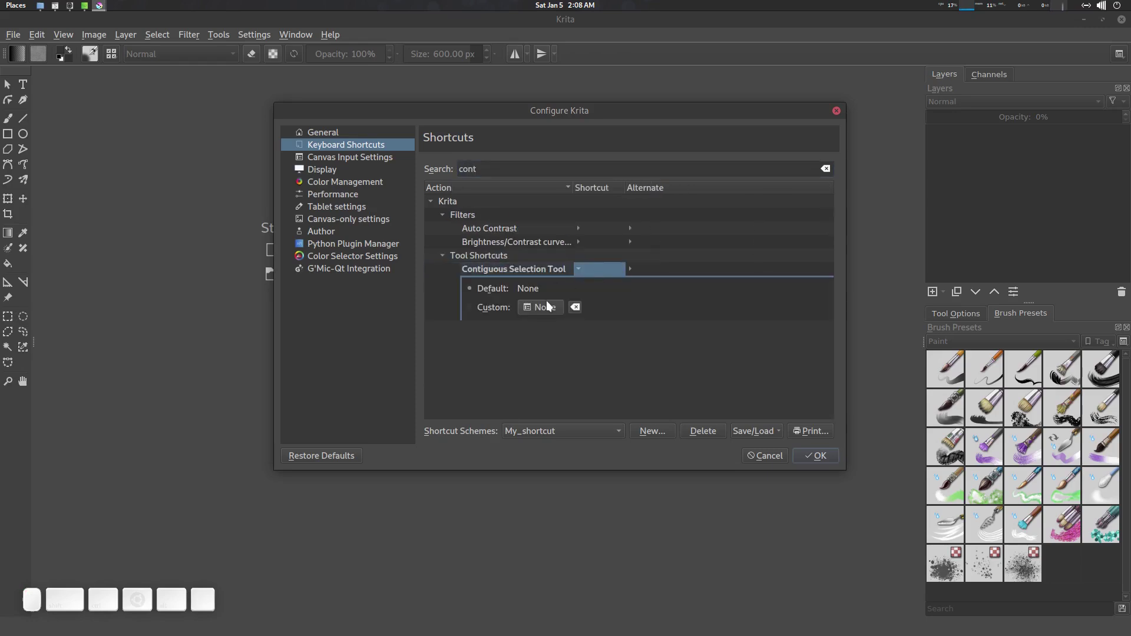
{"action": "left_click", "coordinate": [548, 307]}
{"action": "key", "text": "w"}
{"action": "left_click", "coordinate": [818, 453]}
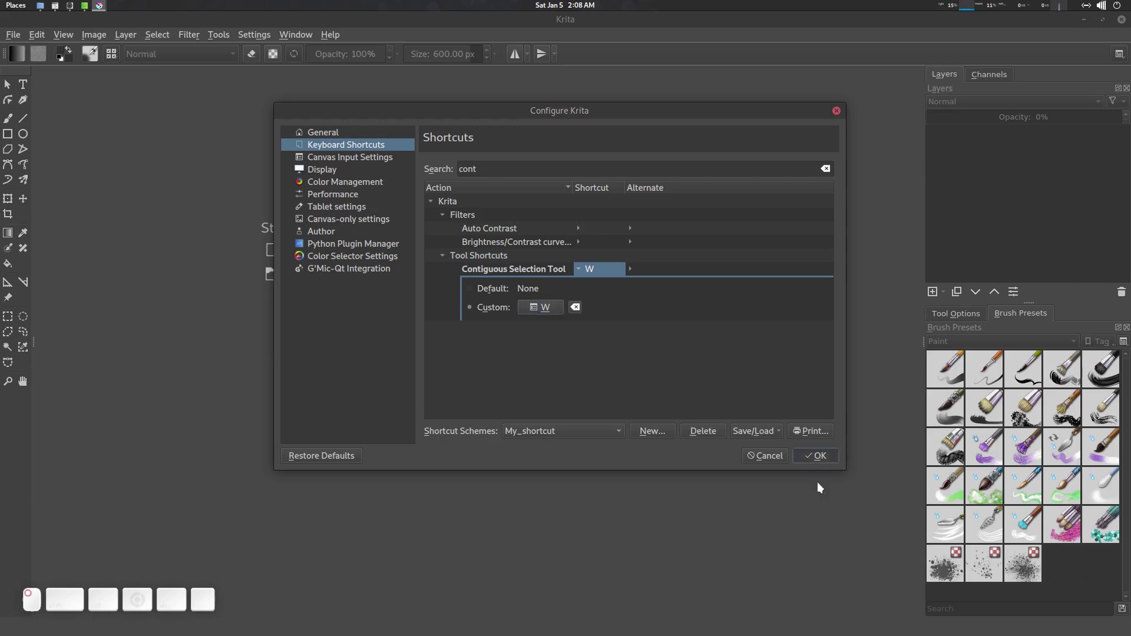
- Create a new custom document using the 480×270 px thumbnail predefined size
{"action": "left_click", "coordinate": [312, 250]}
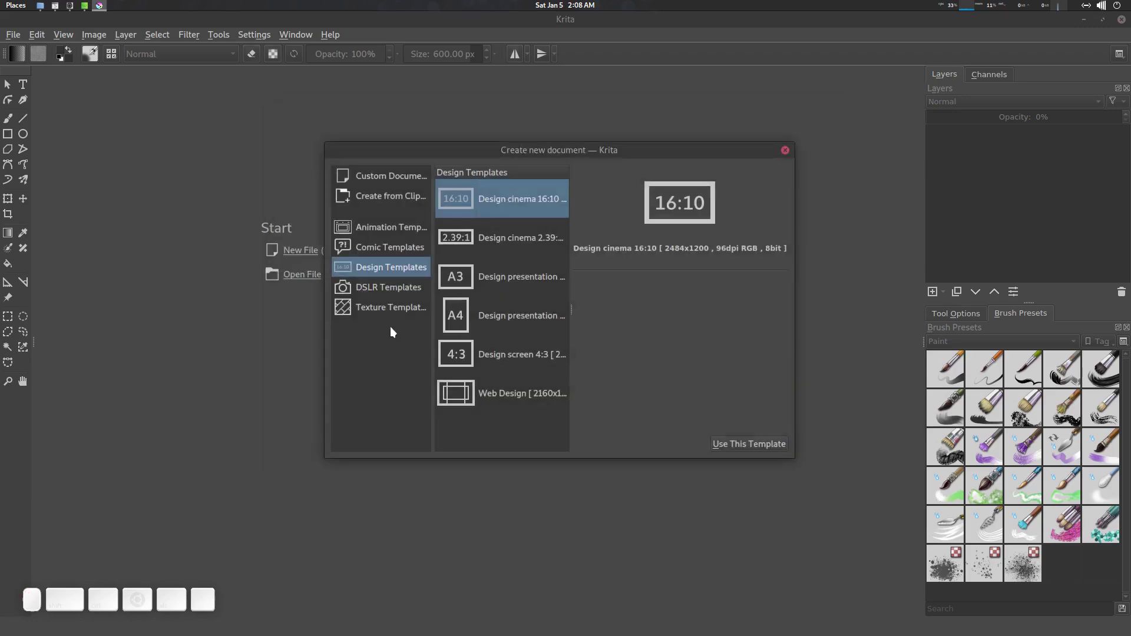
{"action": "left_click", "coordinate": [388, 182]}
{"action": "left_click", "coordinate": [568, 222]}
{"action": "left_click", "coordinate": [535, 232]}
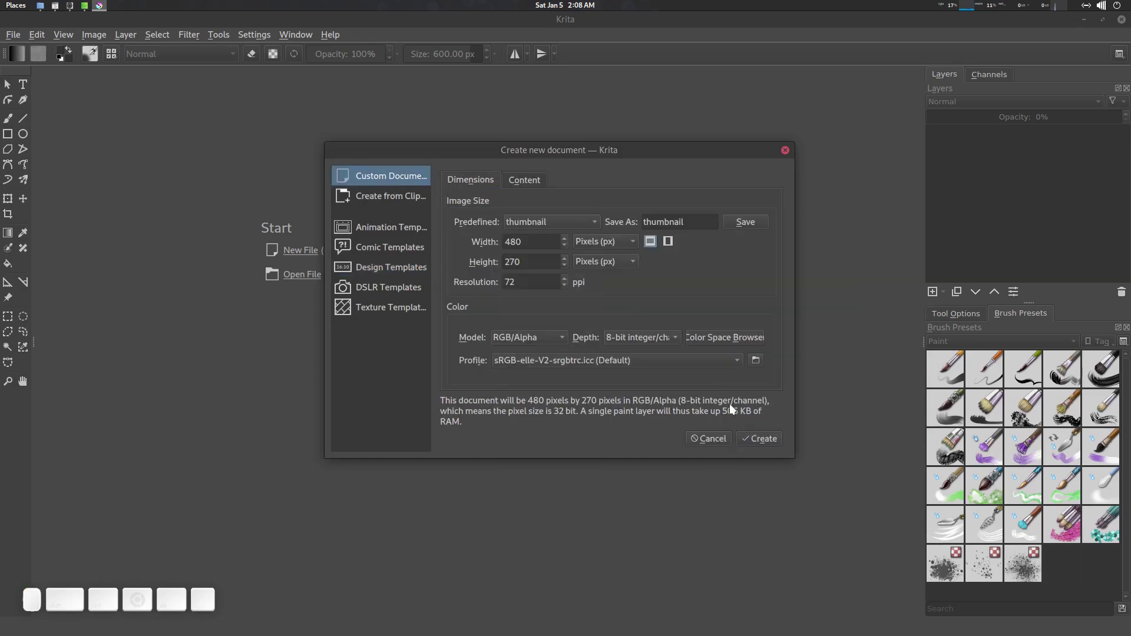
{"action": "left_click", "coordinate": [769, 437]}
- View the canvas at 100%, shrink Airbrush Soft to about 15 px, and check the layer types
{"action": "key", "text": "1"}
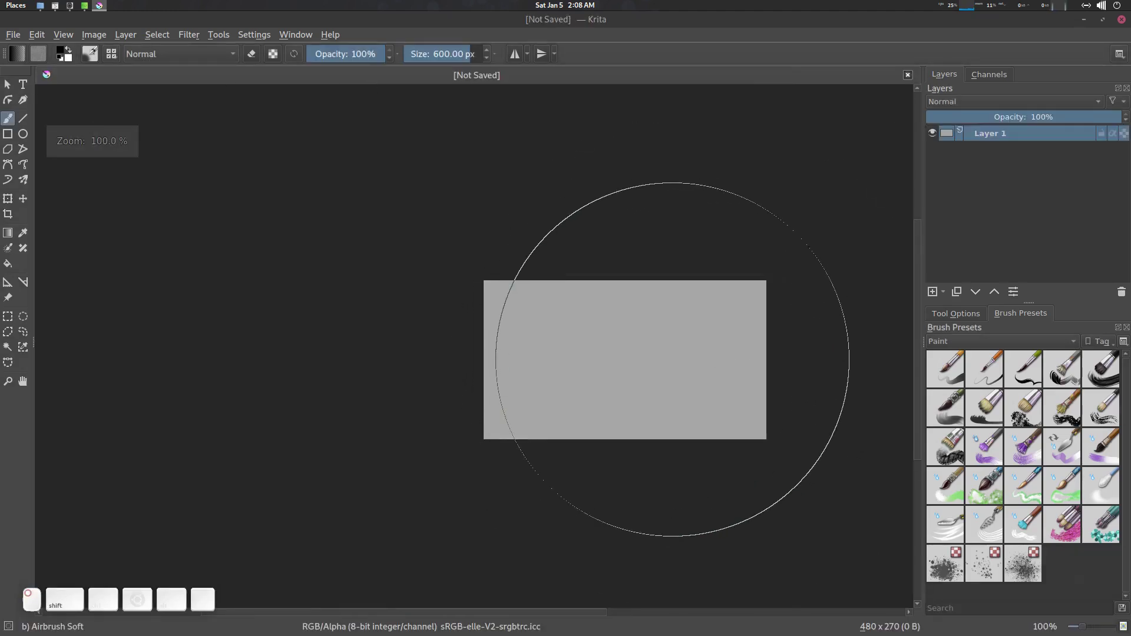
{"action": "left_click_drag", "start_coordinate": [672, 360], "coordinate": [697, 379]}
{"action": "scroll", "coordinate": [539, 376], "scroll_direction": "up", "scroll_amount": 2}
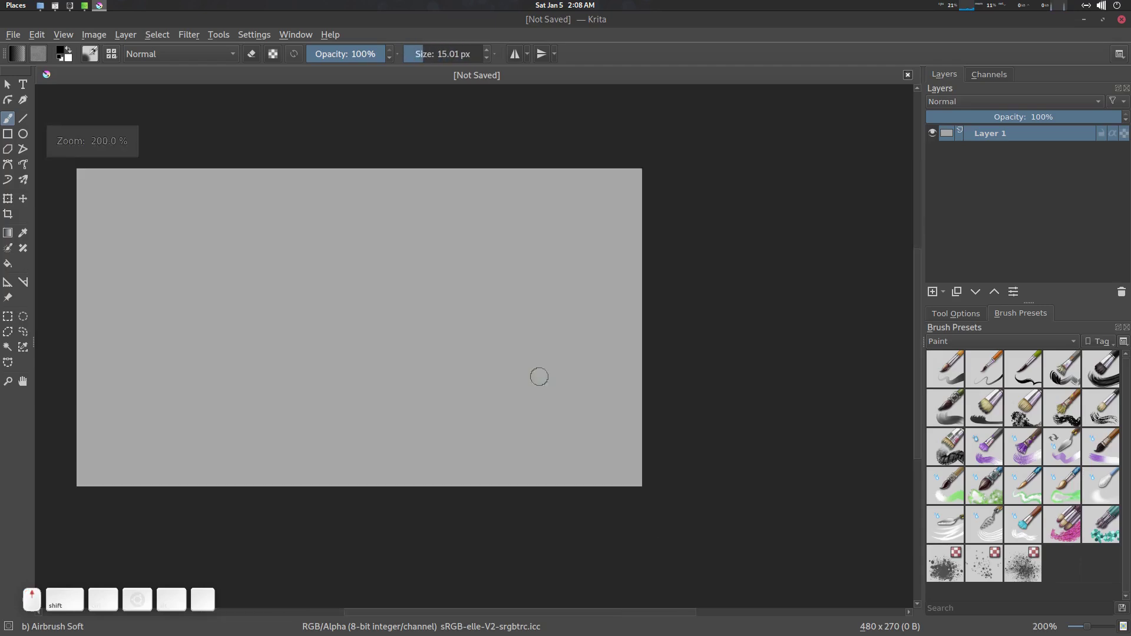
{"action": "scroll", "coordinate": [540, 376], "scroll_direction": "up", "scroll_amount": 1}
{"action": "scroll", "coordinate": [618, 412], "scroll_direction": "down", "scroll_amount": 2}
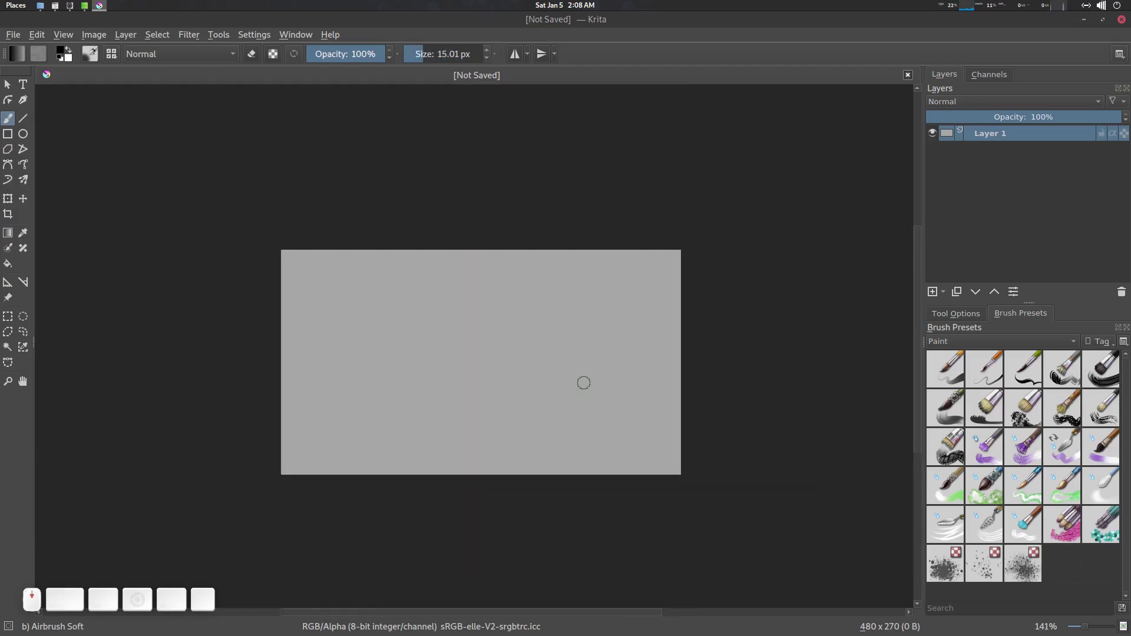
{"action": "left_click", "coordinate": [944, 292]}
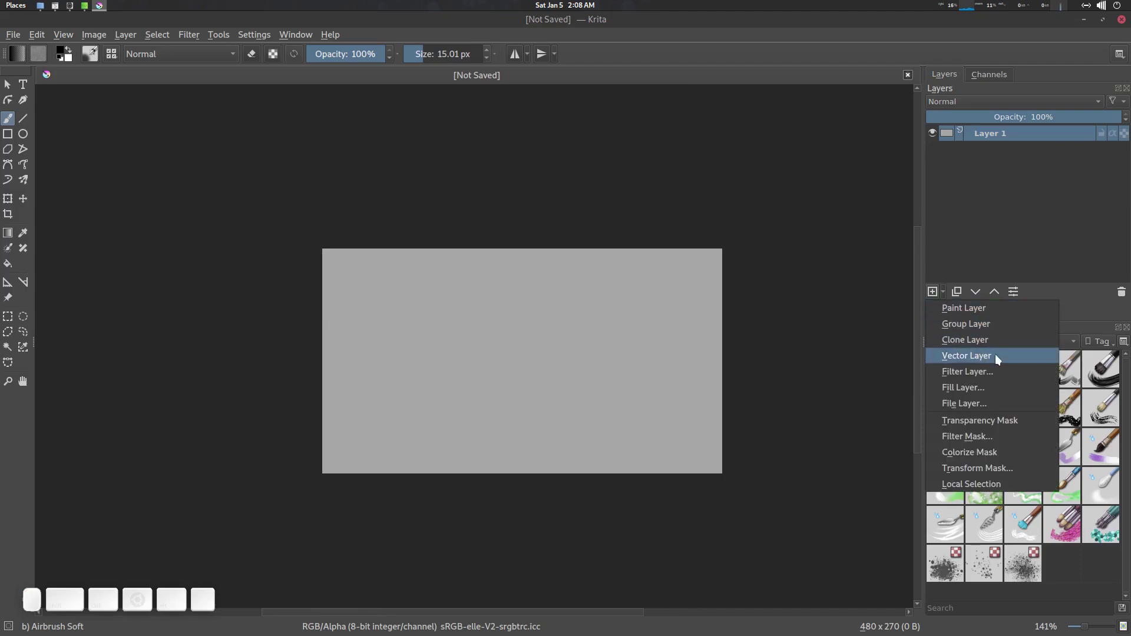
{"action": "left_click", "coordinate": [972, 235]}
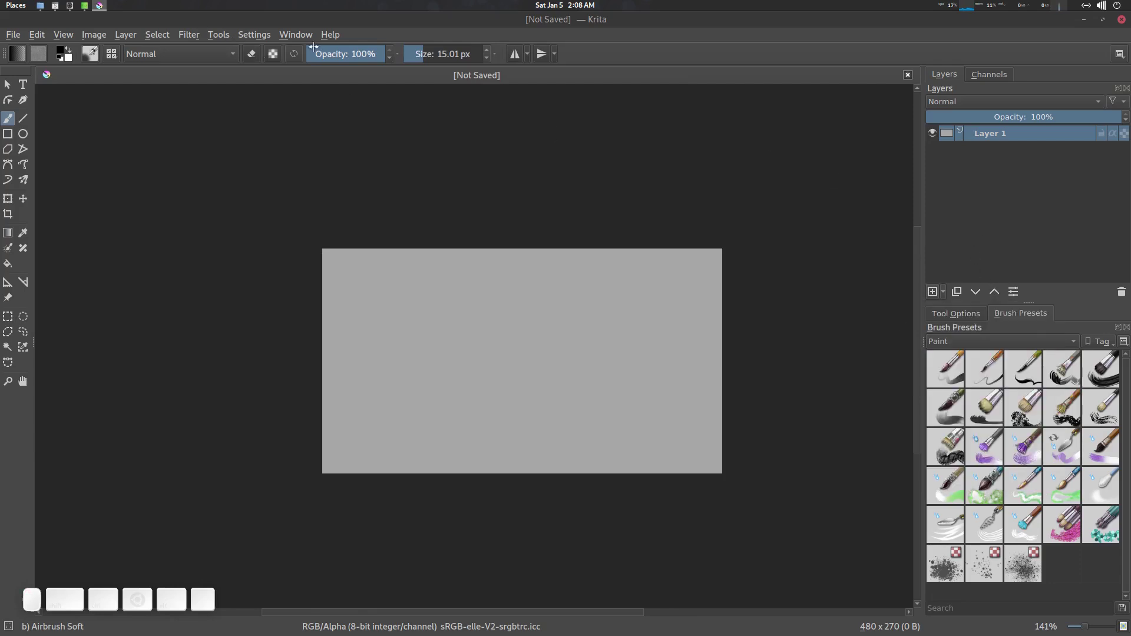
- In Keyboard Shortcuts, set Paint Layer's custom shortcut to Ctrl+Alt+P
{"action": "double_click", "coordinate": [260, 36]}
{"action": "left_click", "coordinate": [260, 36]}
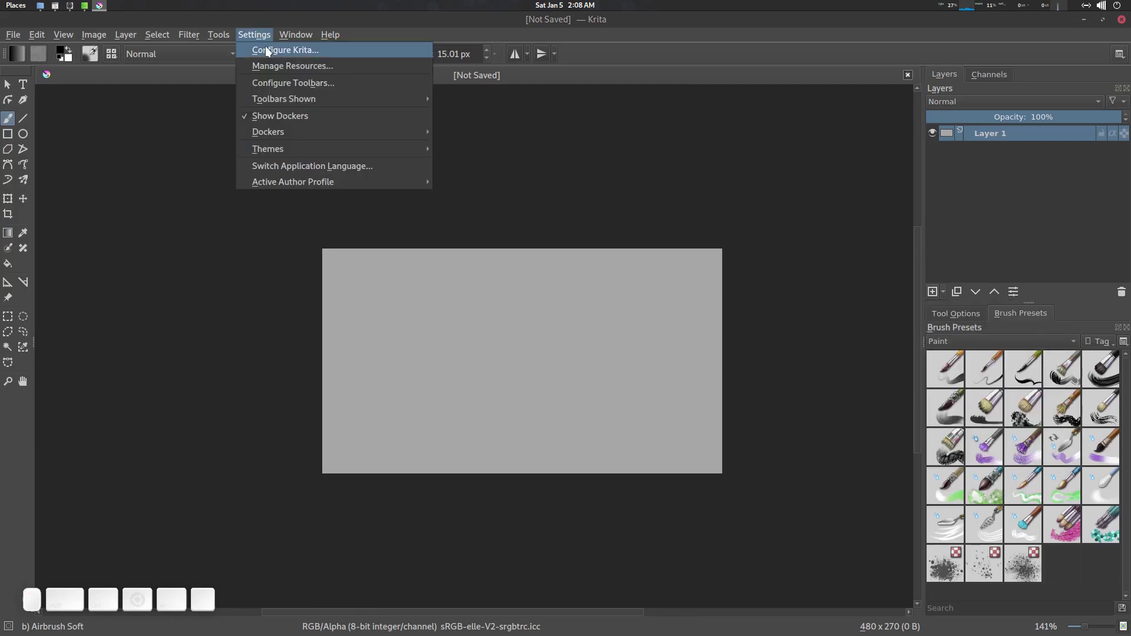
{"action": "left_click", "coordinate": [439, 305]}
{"action": "left_click", "coordinate": [486, 163]}
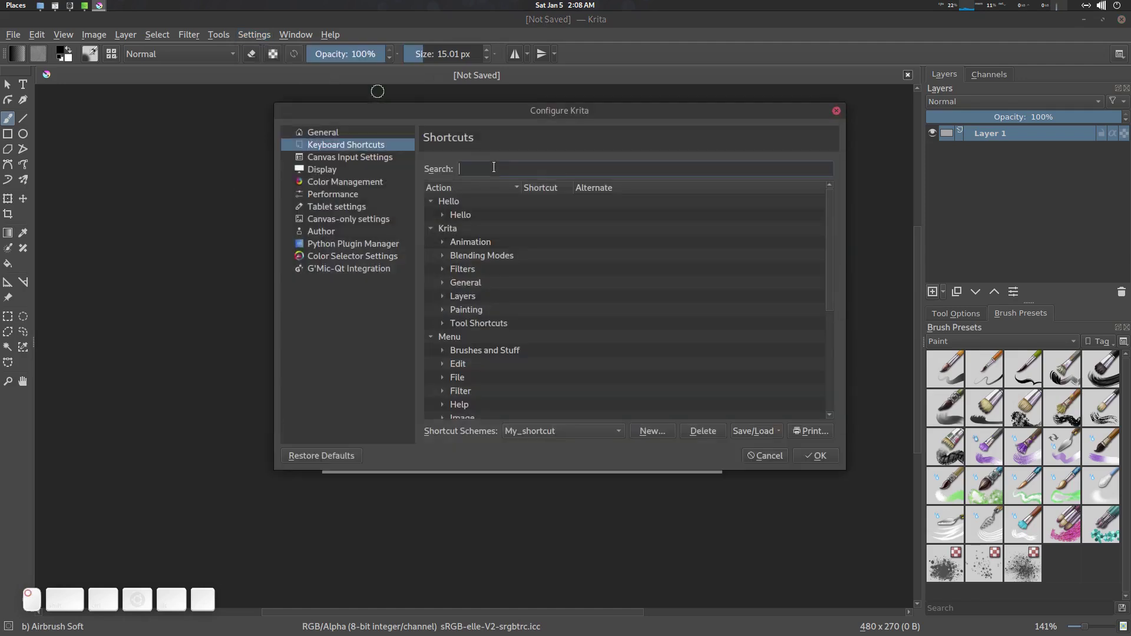
{"action": "type", "text": "paint"}
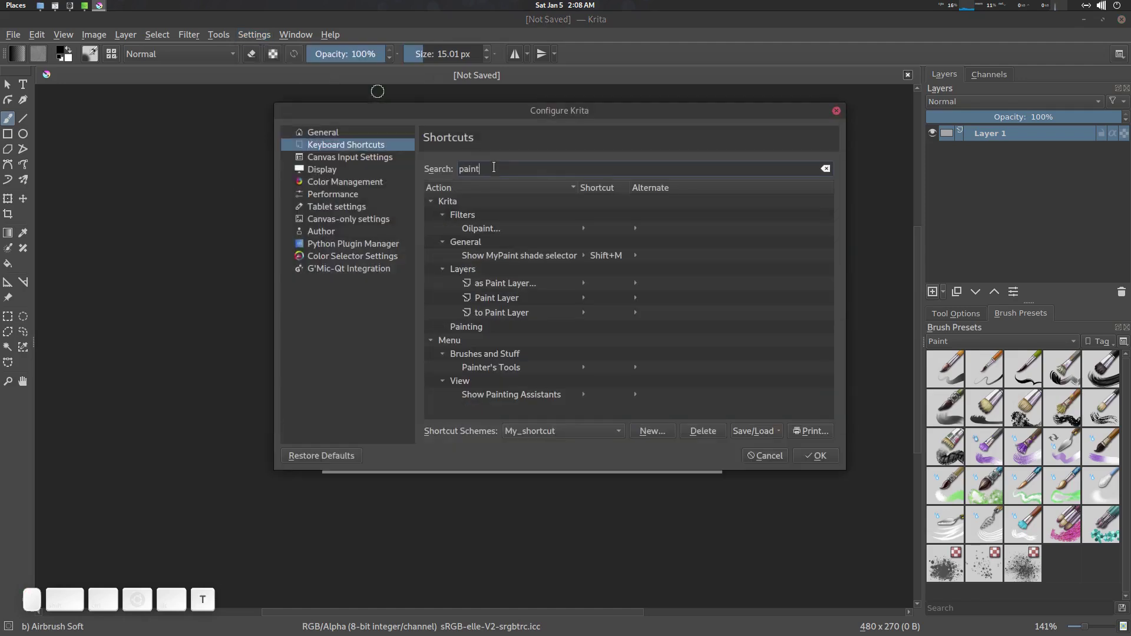
{"action": "left_click", "coordinate": [612, 298]}
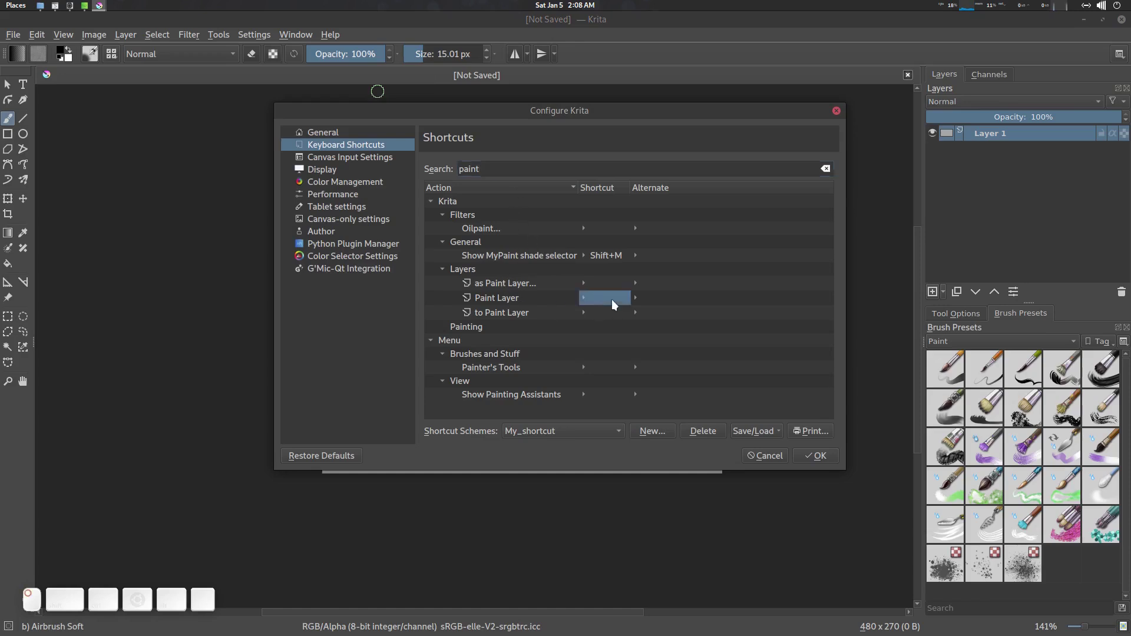
{"action": "left_click", "coordinate": [542, 333]}
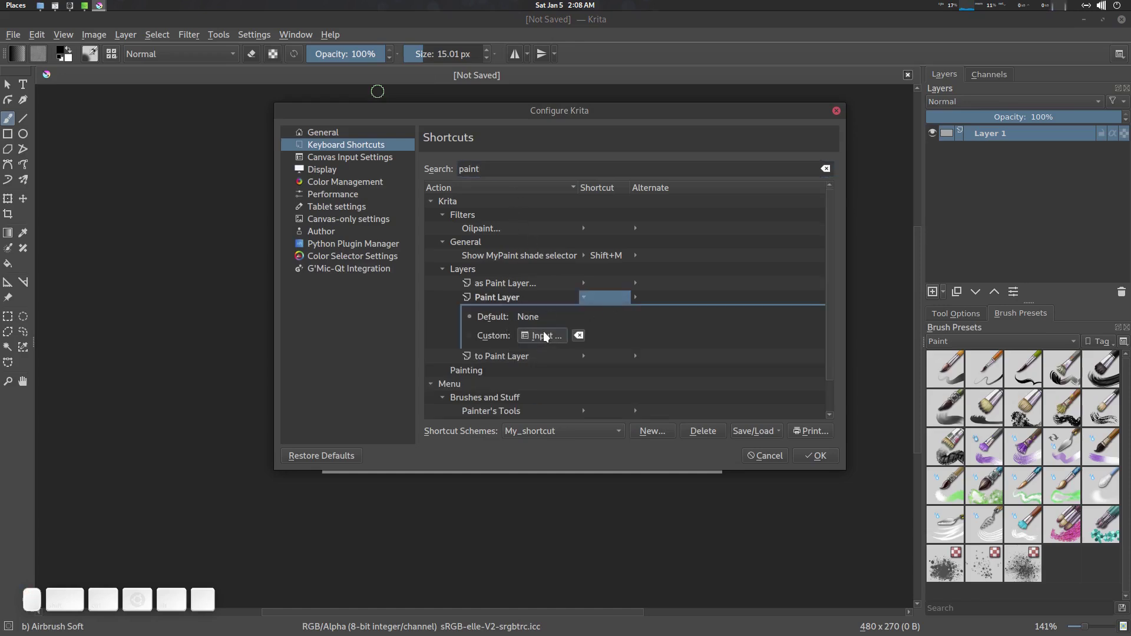
{"action": "key", "text": "ctrl+alt+p"}
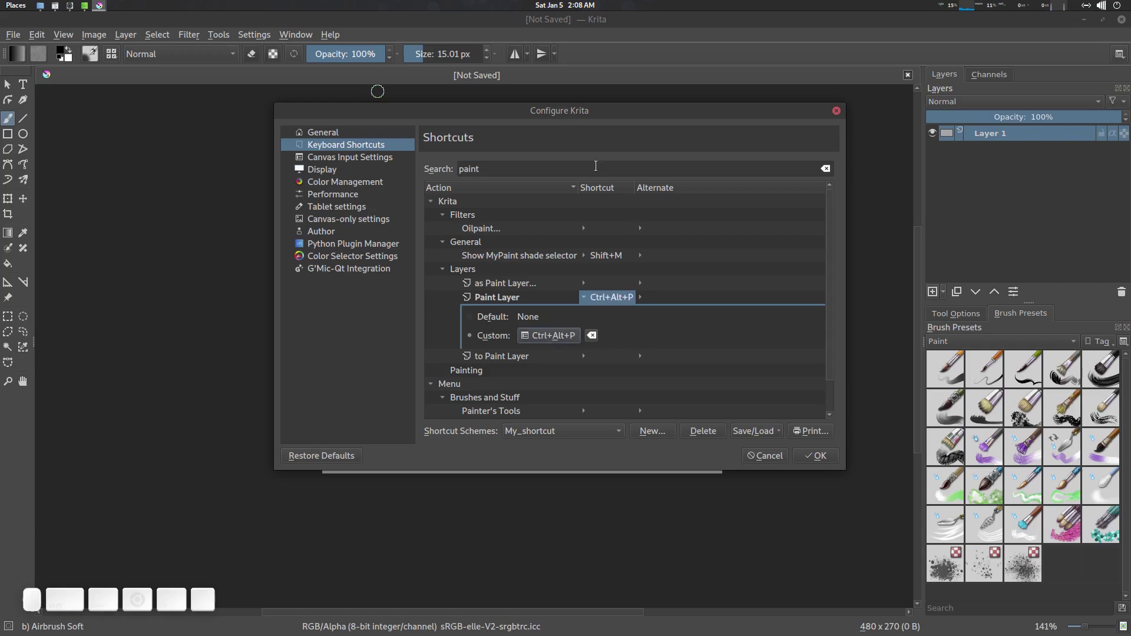
- Set the Vector Layer action's custom shortcut to Ctrl+Alt+V
{"action": "double_click", "coordinate": [470, 169]}
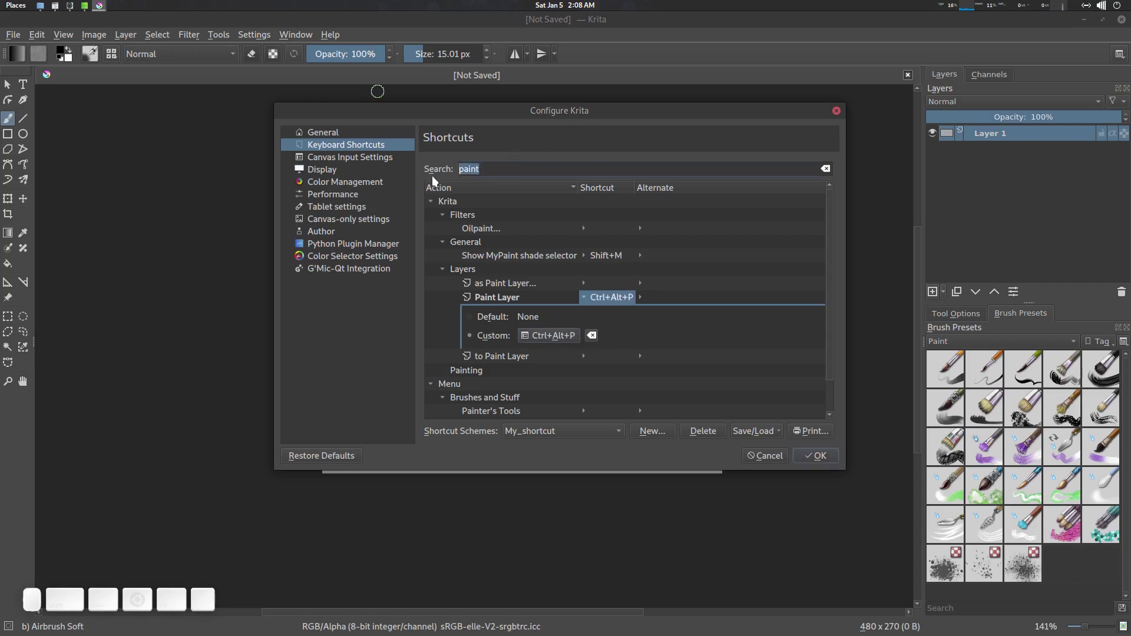
{"action": "type", "text": "vect"}
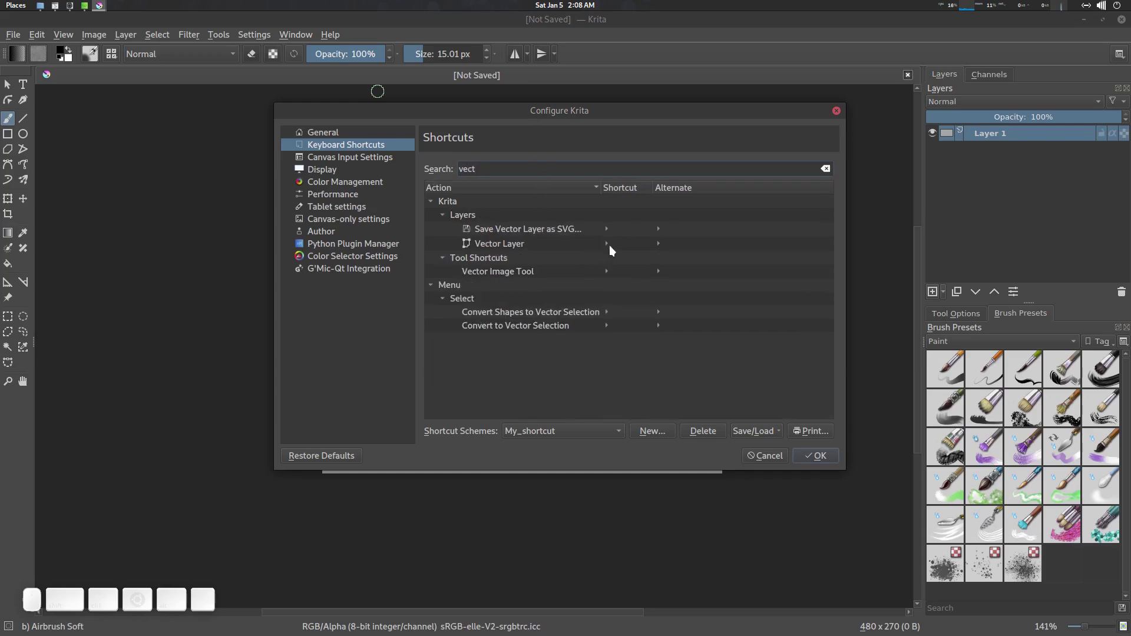
{"action": "left_click", "coordinate": [619, 229]}
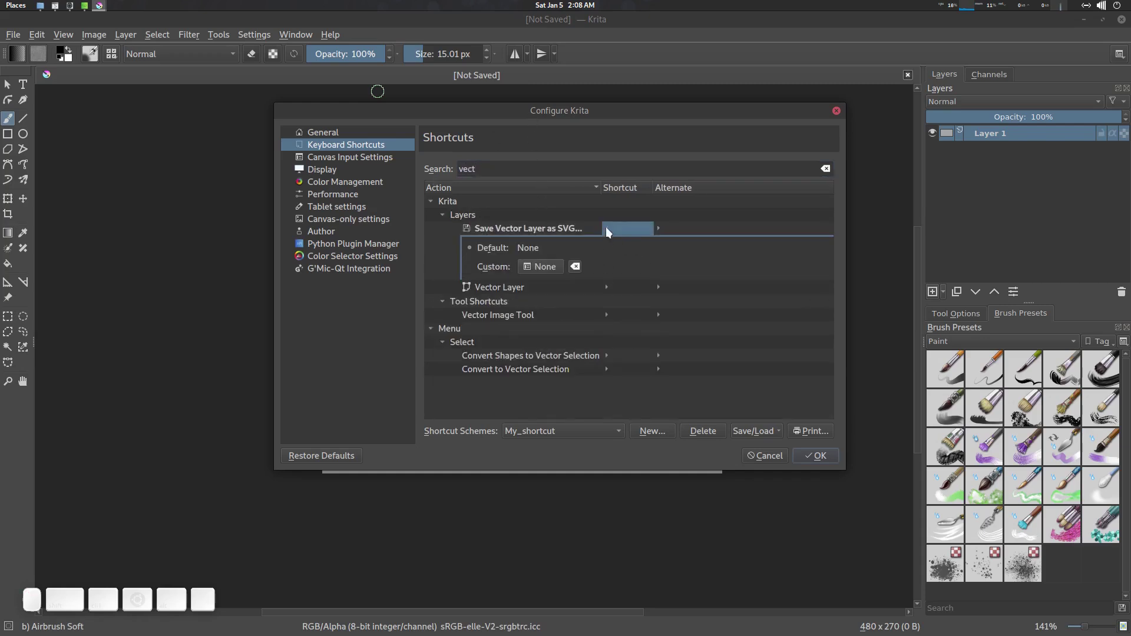
{"action": "left_click", "coordinate": [606, 227]}
{"action": "left_click", "coordinate": [628, 242]}
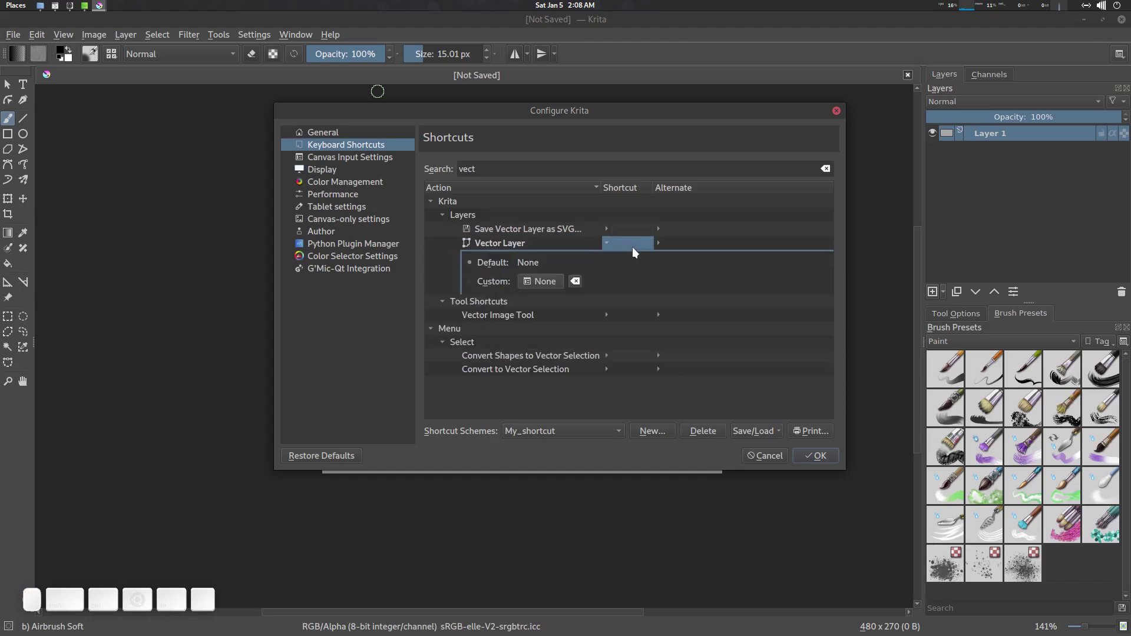
{"action": "left_click", "coordinate": [542, 283]}
{"action": "key", "text": "ctrl+alt+v"}
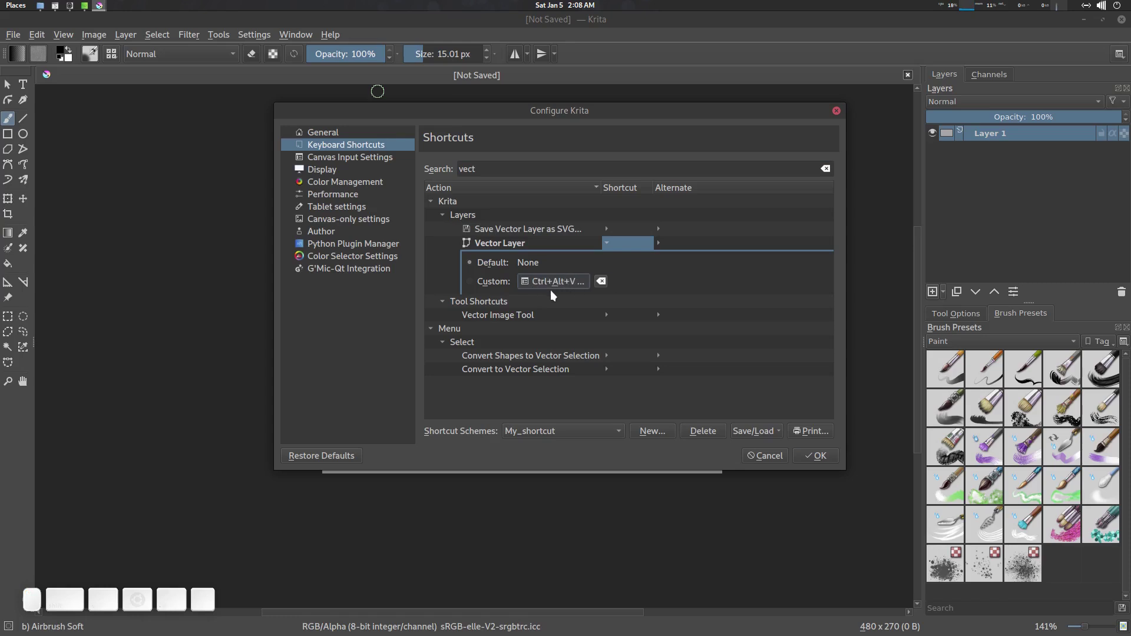
- Use Save Custom Shortcuts to save the file myShortcut into the pasted krita shortcuts folder
{"action": "left_click", "coordinate": [743, 430]}
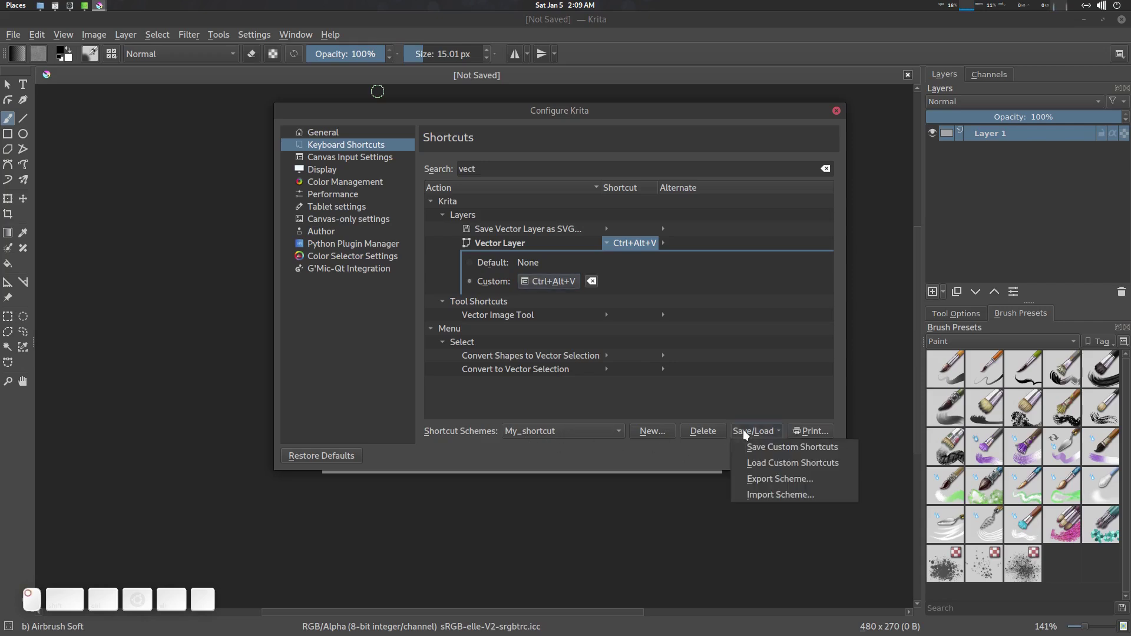
{"action": "left_click", "coordinate": [808, 450]}
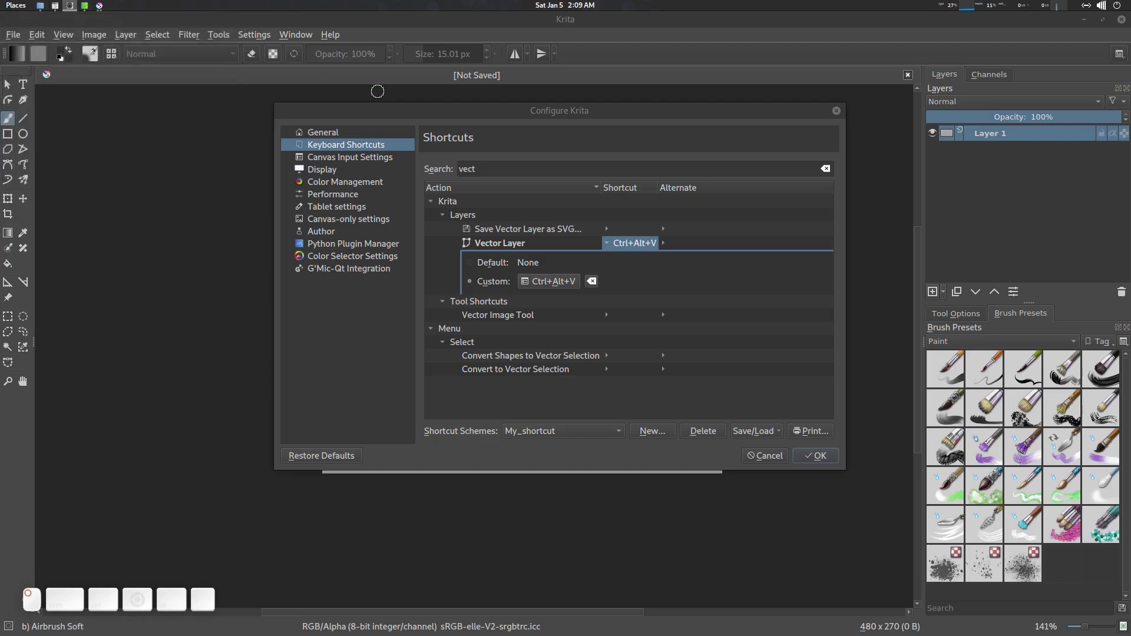
{"action": "left_click", "coordinate": [752, 430]}
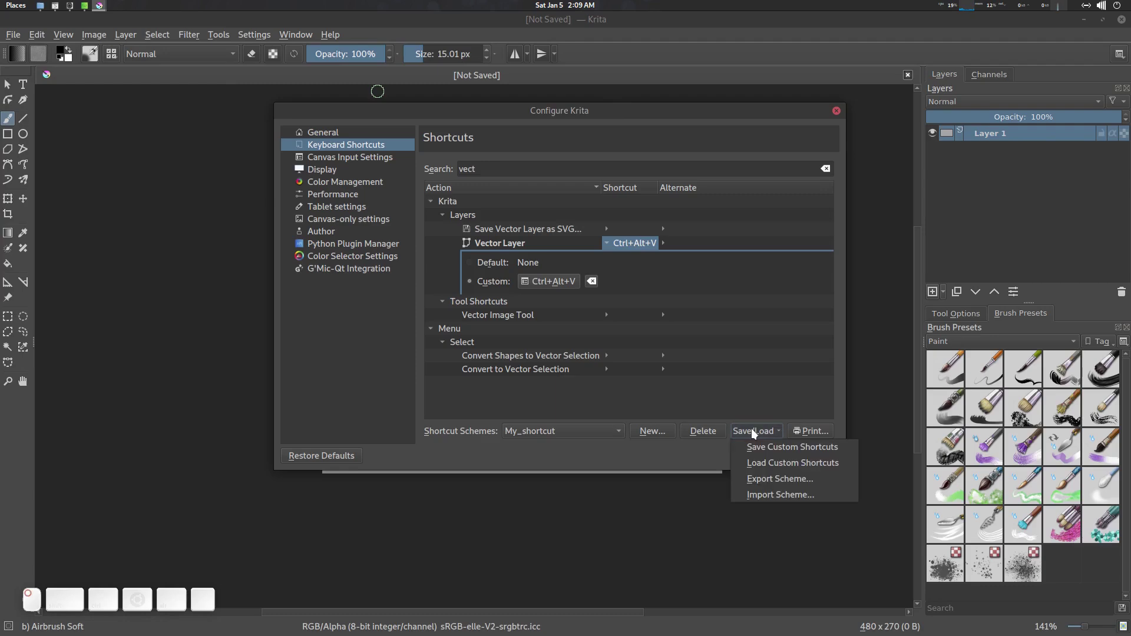
{"action": "left_click", "coordinate": [794, 449]}
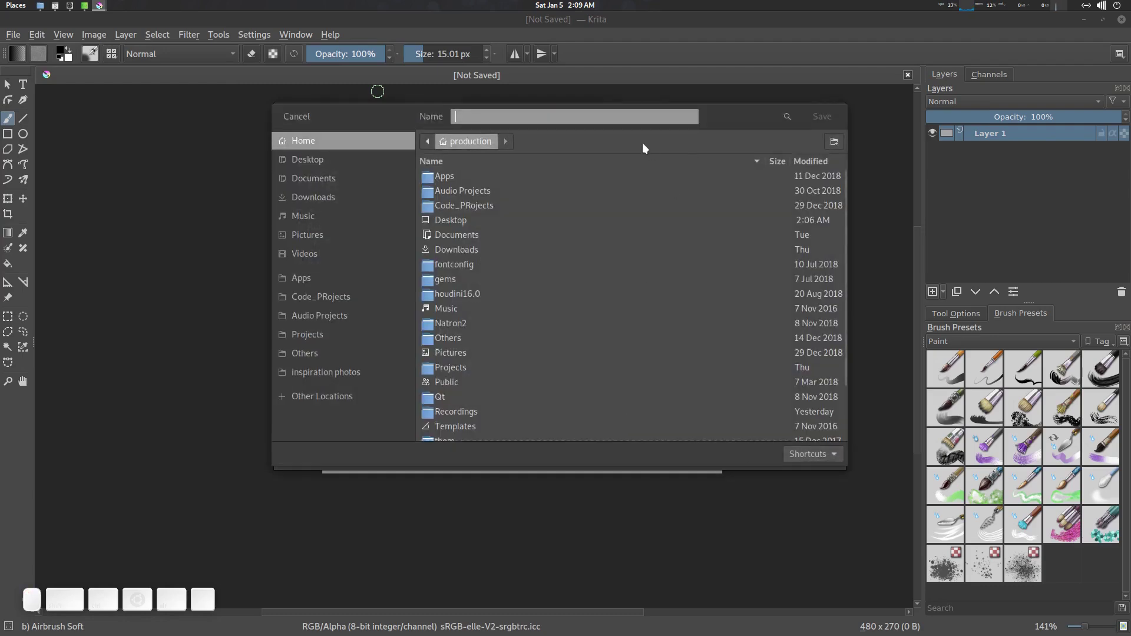
{"action": "type", "text": "/home/production/Apps/graphics_apps/krita shortcuts"}
{"action": "key", "text": "Return"}
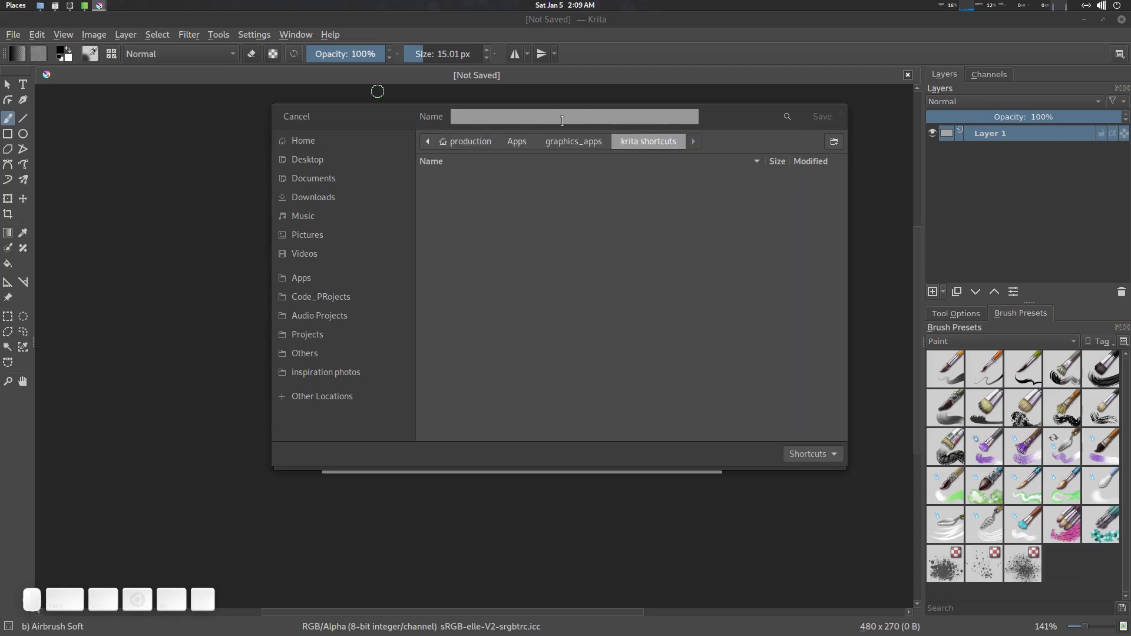
{"action": "type", "text": "myShortcut"}
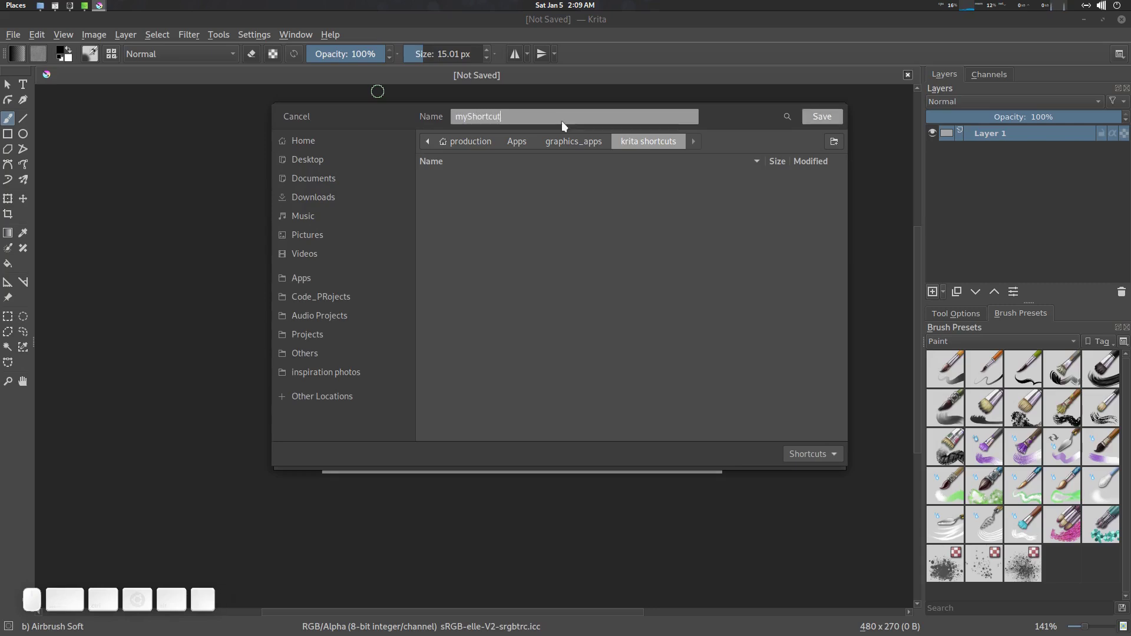
{"action": "key", "text": "Return"}
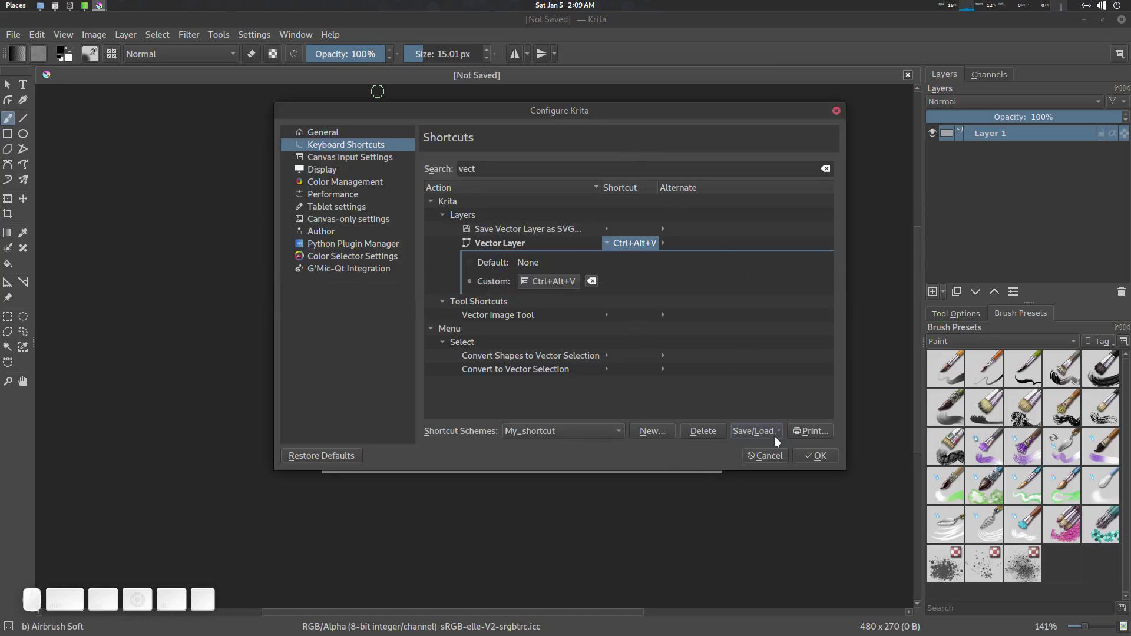
- Start printing the shortcut list with the krita shortcuts folder as the PDF output location
{"action": "left_click", "coordinate": [755, 434]}
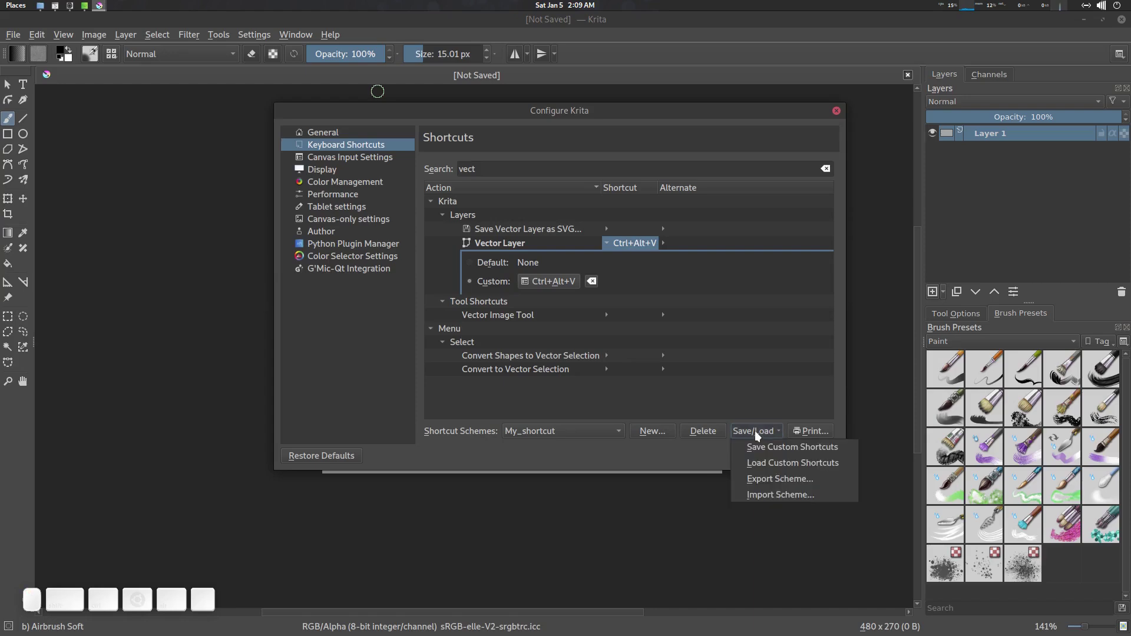
{"action": "left_click", "coordinate": [757, 434]}
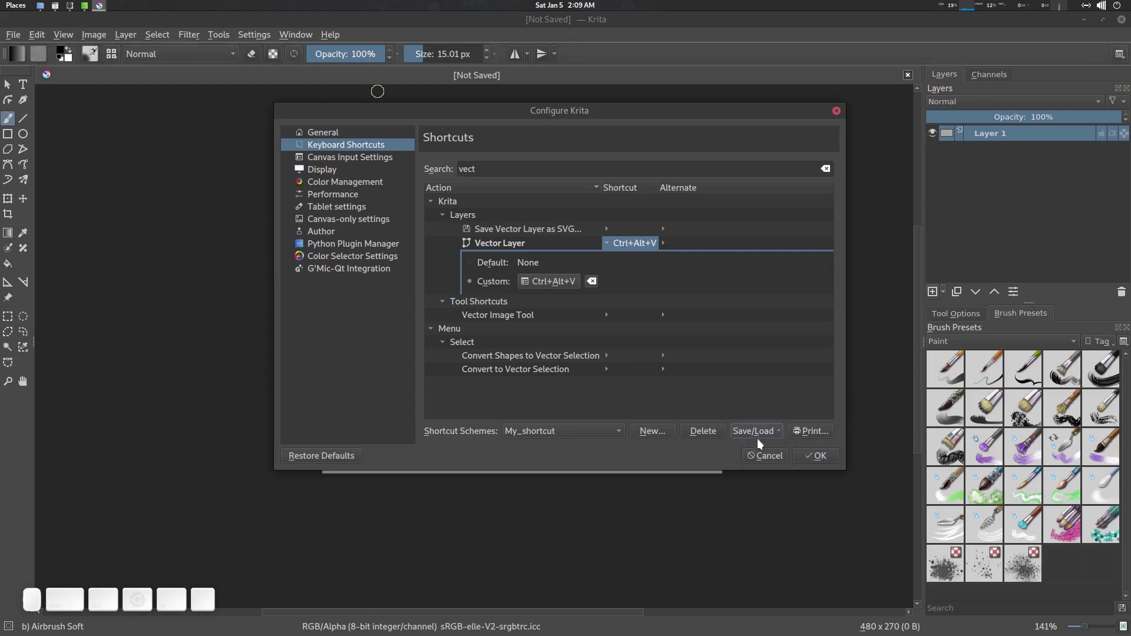
{"action": "key", "text": "alt+p"}
{"action": "left_click", "coordinate": [636, 294]}
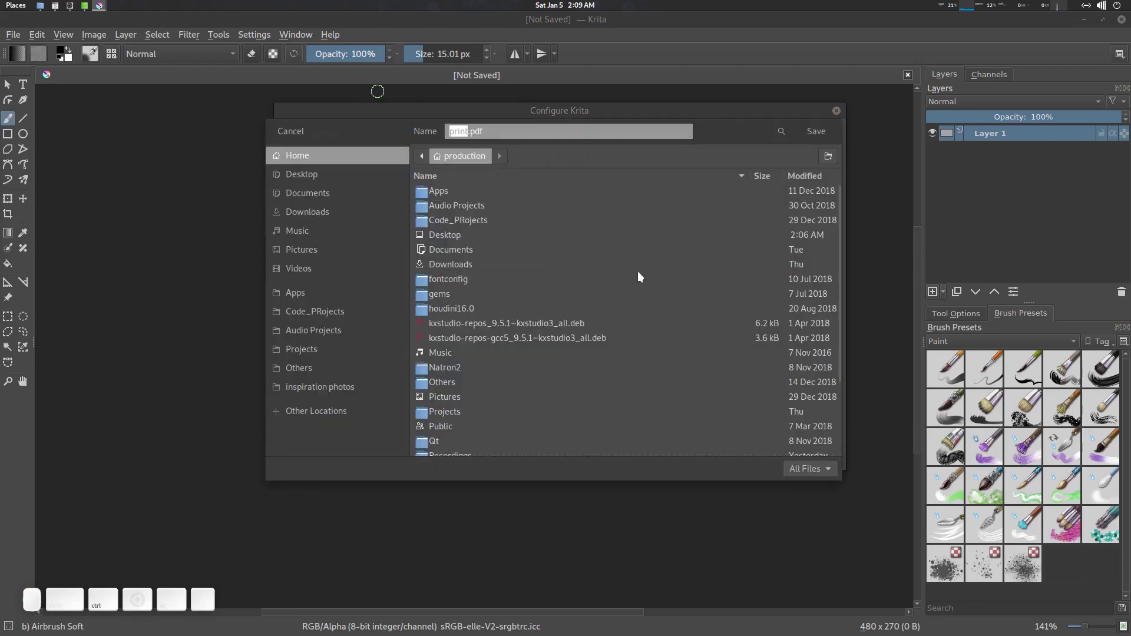
{"action": "type", "text": "/home/production/Apps/graphics_apps/krita shortcuts"}
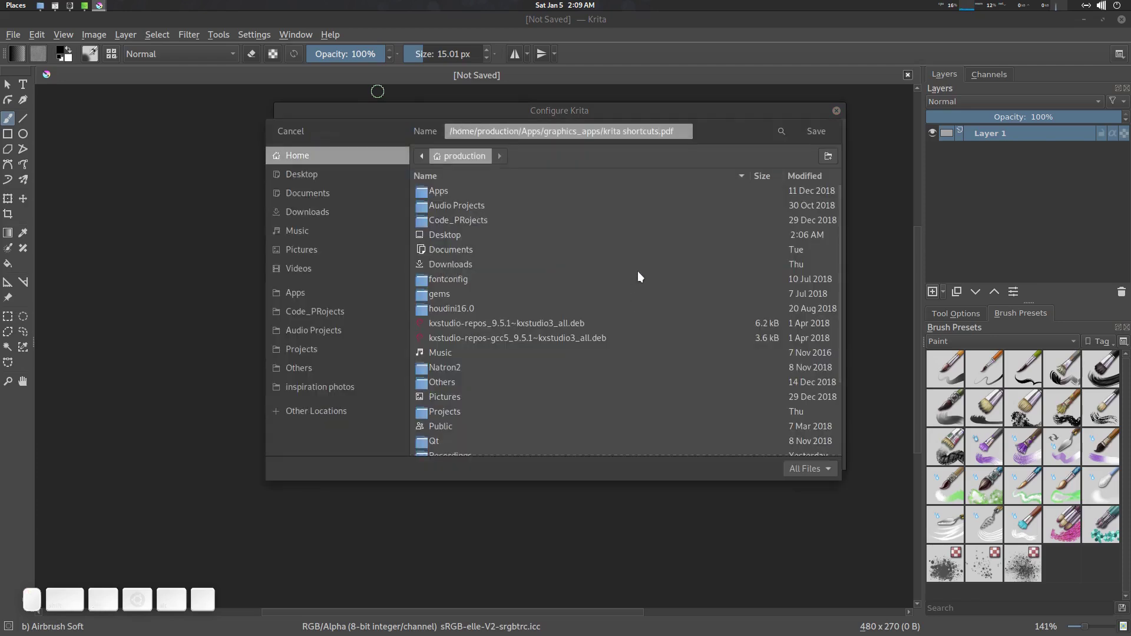
{"action": "key", "text": "Return"}
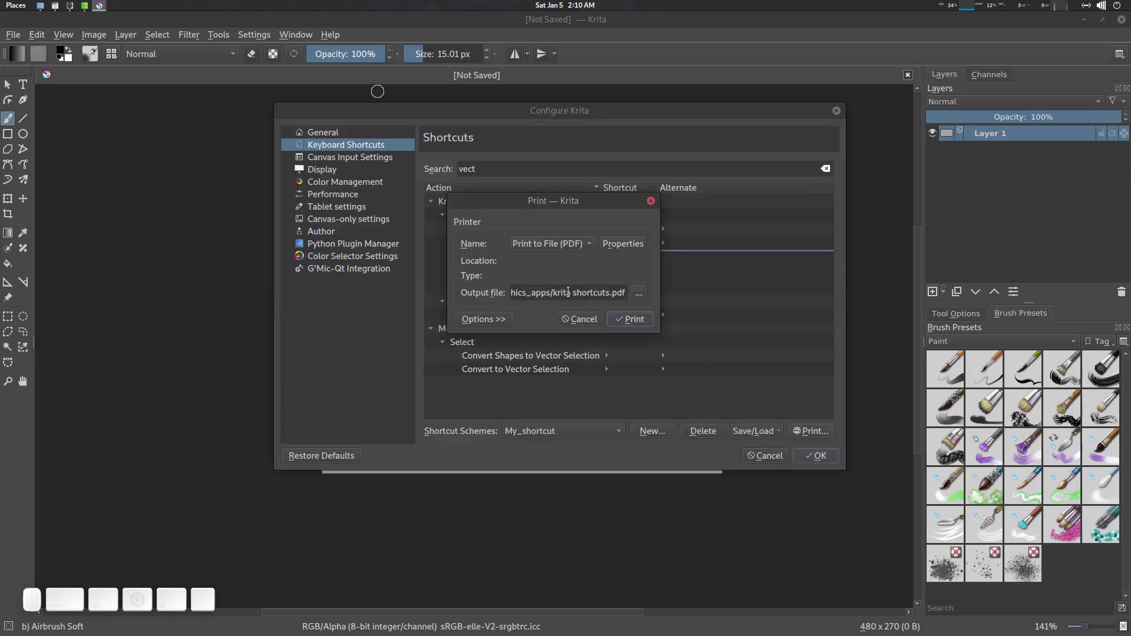
- Complete the output path as myshortcut and print the shortcut list to PDF
{"action": "key", "text": "BackSpace"}
{"action": "key", "text": "BackSpace"}
{"action": "key", "text": "BackSpace"}
{"action": "key", "text": "BackSpace"}
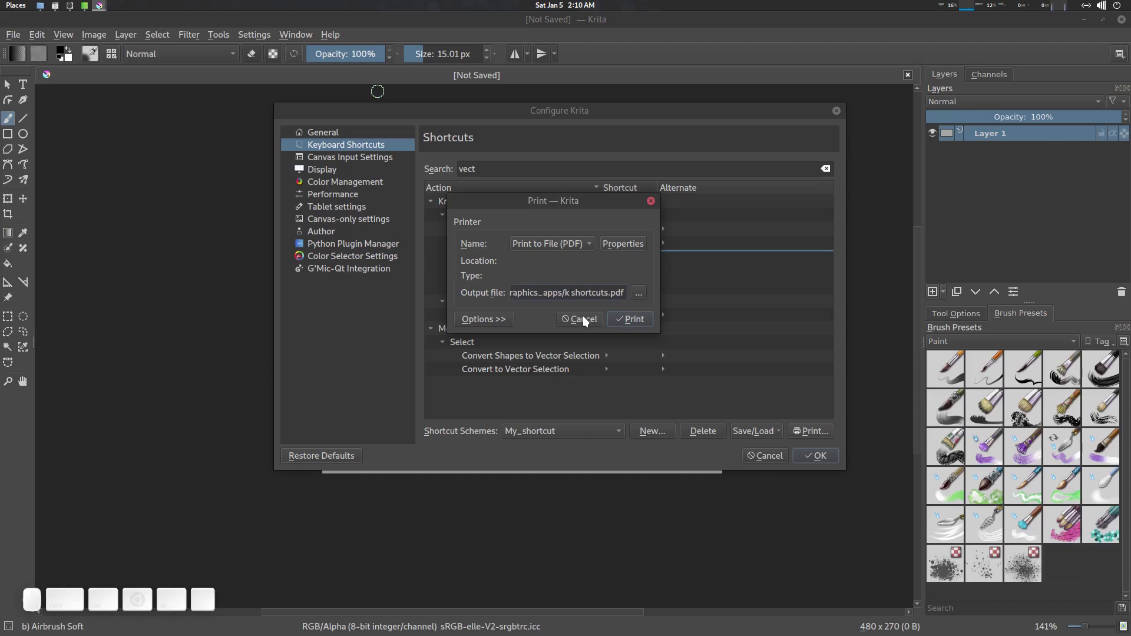
{"action": "key", "text": "ctrl+z"}
{"action": "key", "text": "Right"}
{"action": "key", "text": "Right"}
{"action": "key", "text": "Right"}
{"action": "key", "text": "Right"}
{"action": "key", "text": "Right"}
{"action": "key", "text": "Right"}
{"action": "key", "text": "Right"}
{"action": "key", "text": "Right"}
{"action": "key", "text": "Right"}
{"action": "key", "text": "Right"}
{"action": "key", "text": "Right"}
{"action": "key", "text": "Right"}
{"action": "key", "text": "Right"}
{"action": "key", "text": "Right"}
{"action": "type", "text": "/myshortcut"}
{"action": "key", "text": "Right"}
{"action": "key", "text": "Right"}
{"action": "key", "text": "Right"}
{"action": "key", "text": "Right"}
{"action": "key", "text": "Return"}
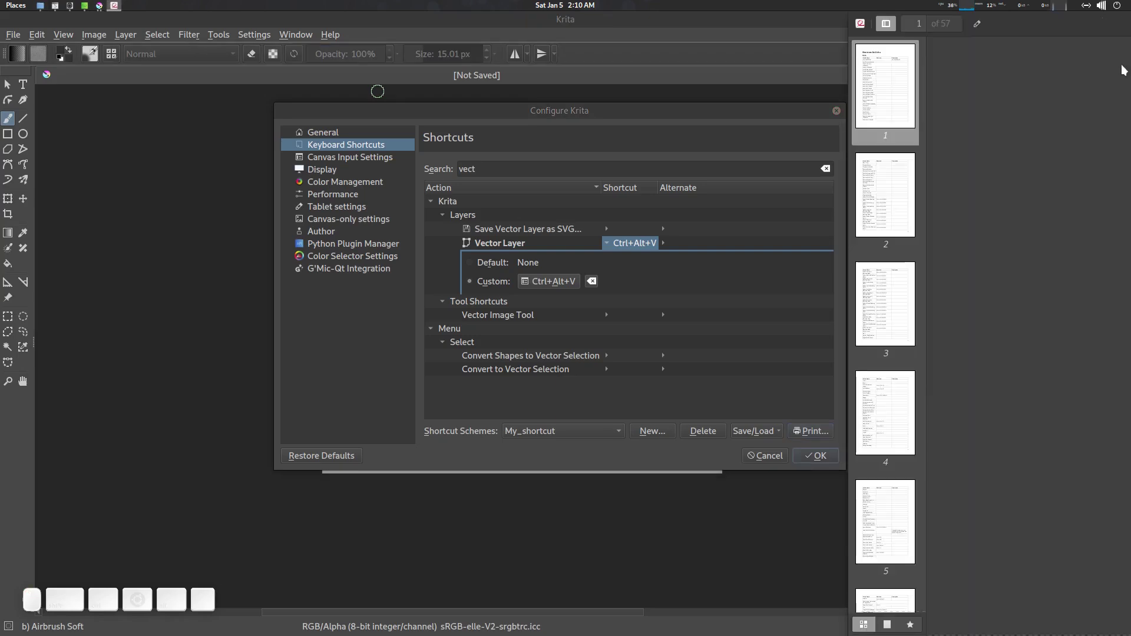
- Scroll to the blending-mode shortcuts in myshortcut.pdf, then close the Document Viewer
{"action": "scroll", "coordinate": [535, 254], "scroll_direction": "down", "scroll_amount": 15}
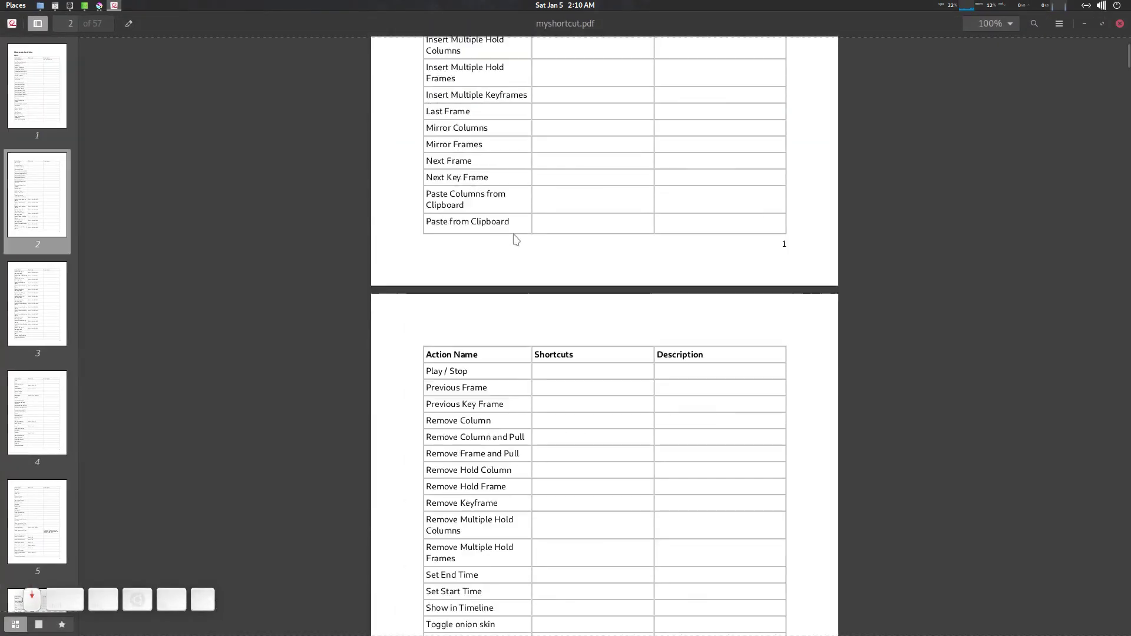
{"action": "scroll", "coordinate": [535, 254], "scroll_direction": "down", "scroll_amount": 3}
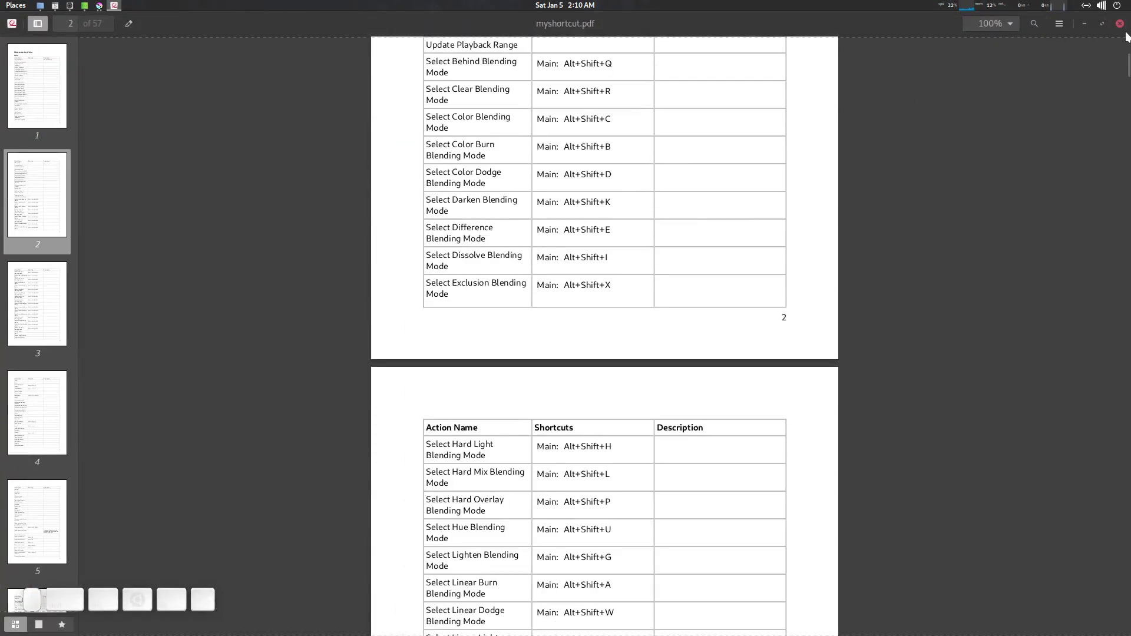
{"action": "key", "text": "ctrl+w"}
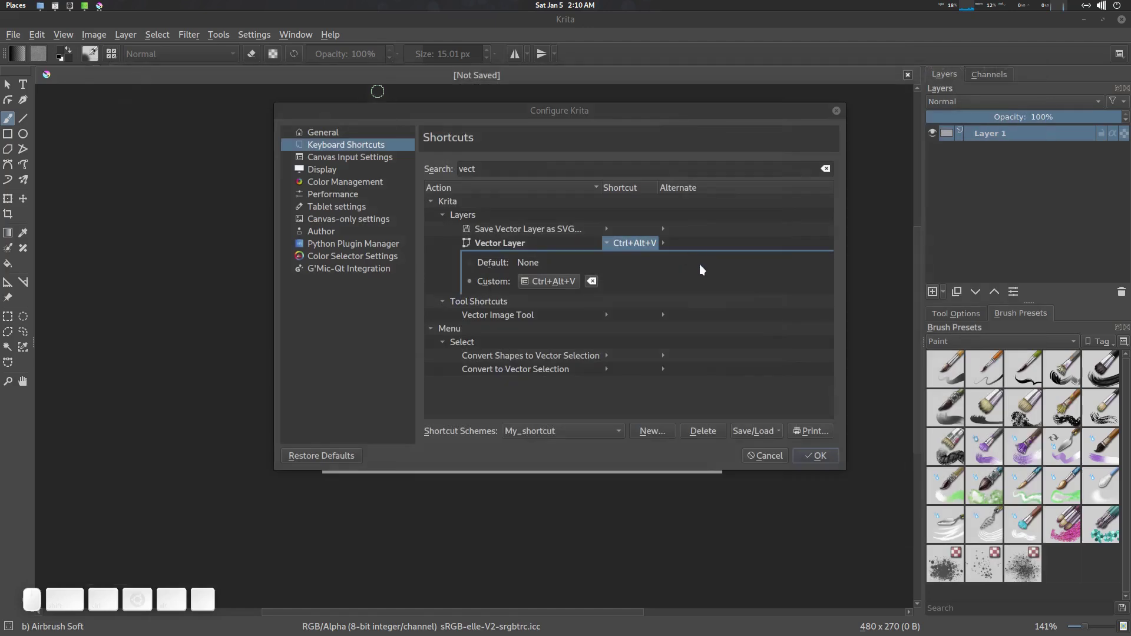
- Apply the shortcut settings with OK and zoom the canvas
{"action": "left_click", "coordinate": [817, 456]}
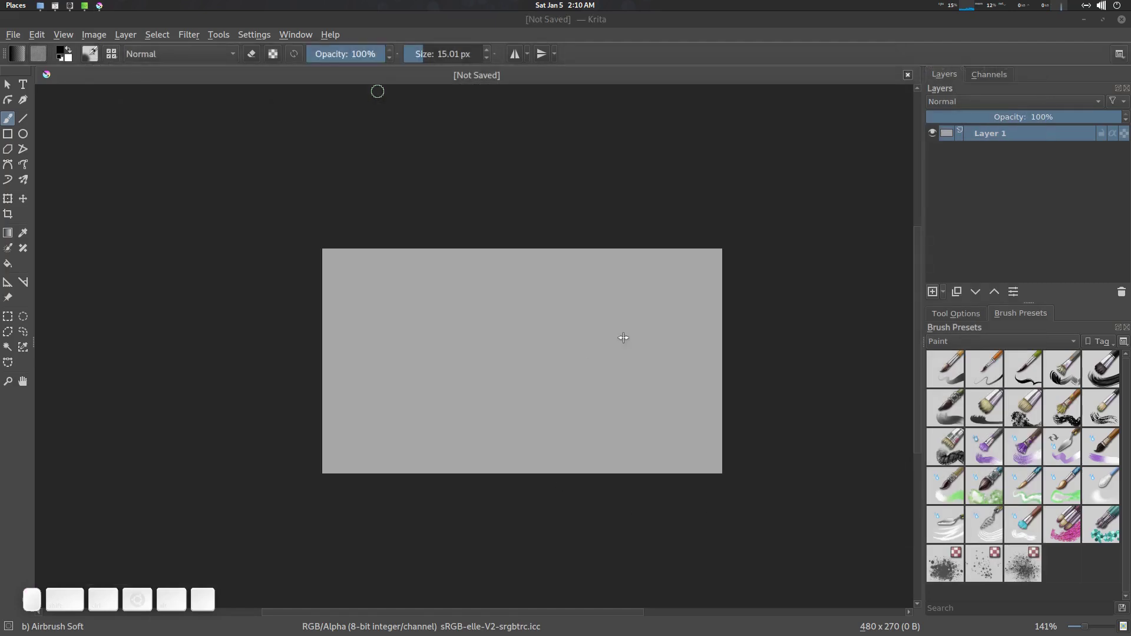
{"action": "scroll", "coordinate": [575, 333], "scroll_direction": "down", "scroll_amount": 1}
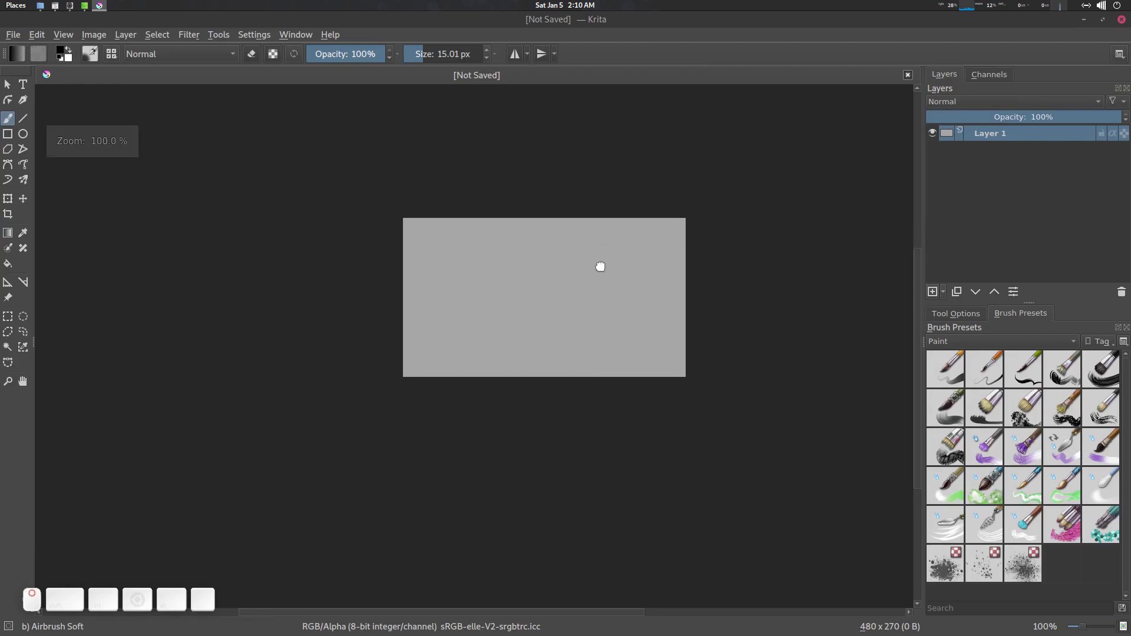
{"action": "scroll", "coordinate": [578, 280], "scroll_direction": "up", "scroll_amount": 2}
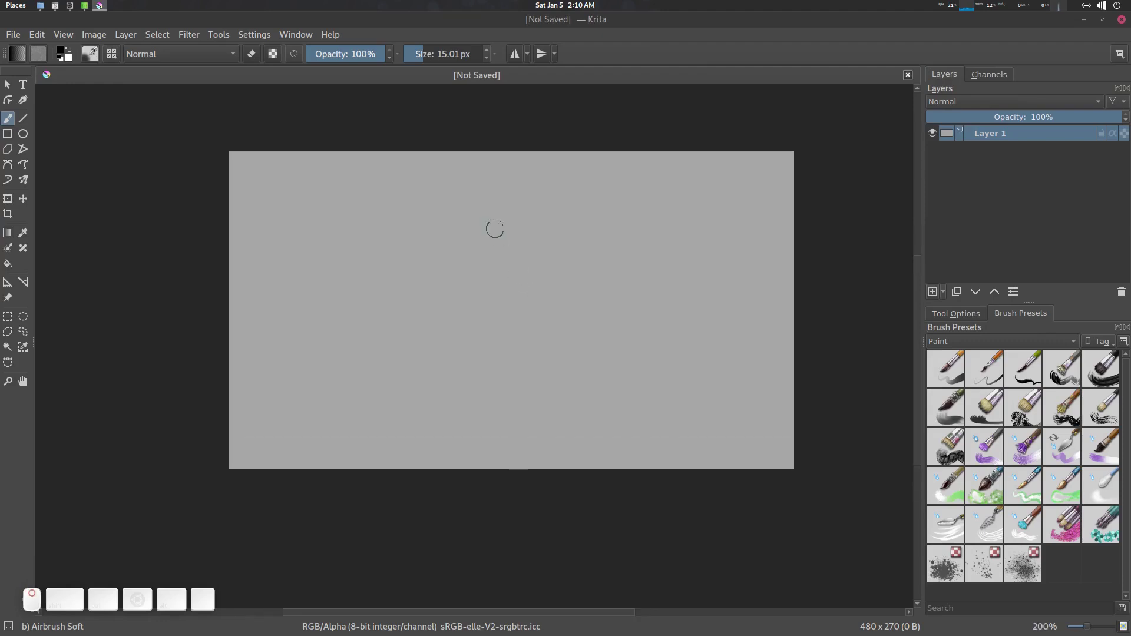
- Test the S, W, B and Ctrl+T shortcuts, dismissing the ambiguous-shortcut warning
{"action": "key", "text": "s"}
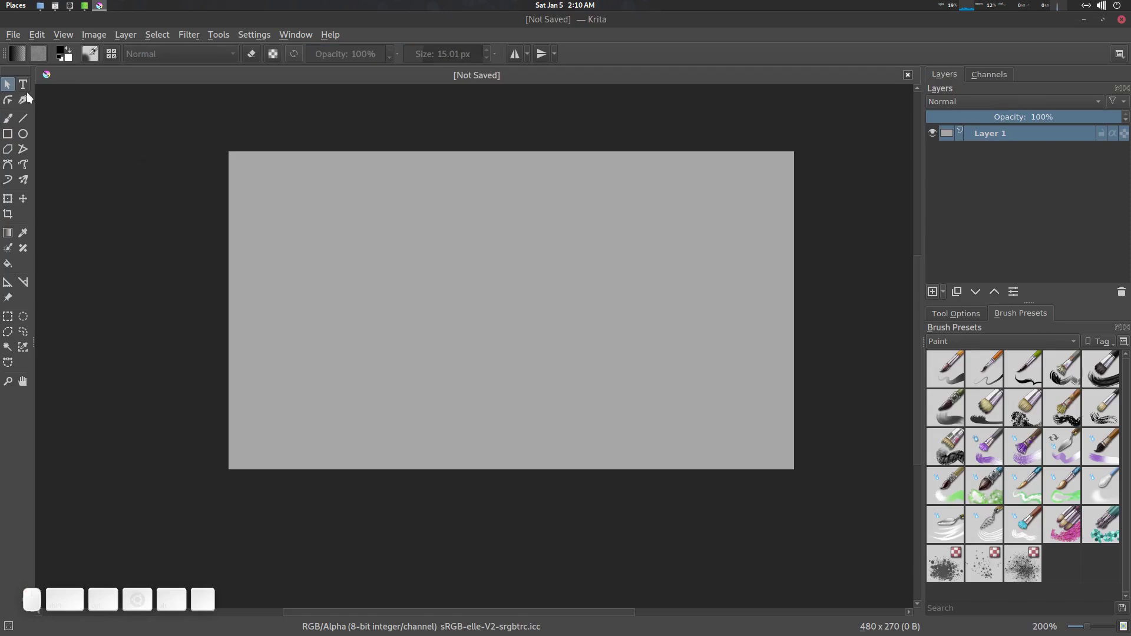
{"action": "key", "text": "w"}
{"action": "key", "text": "ctrl"}
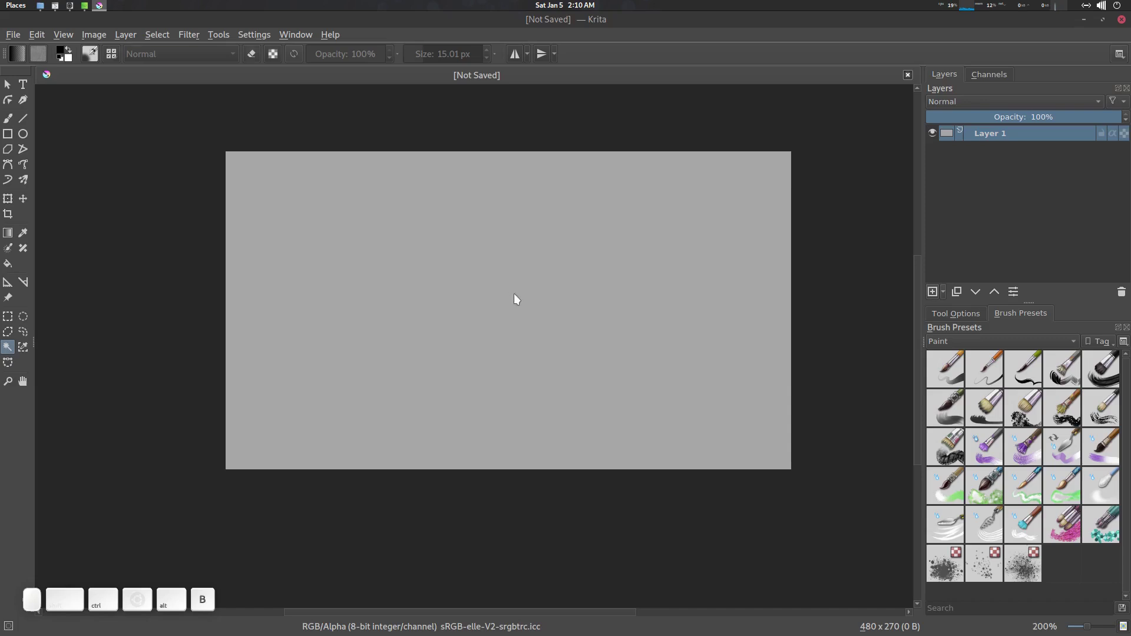
{"action": "key", "text": "b"}
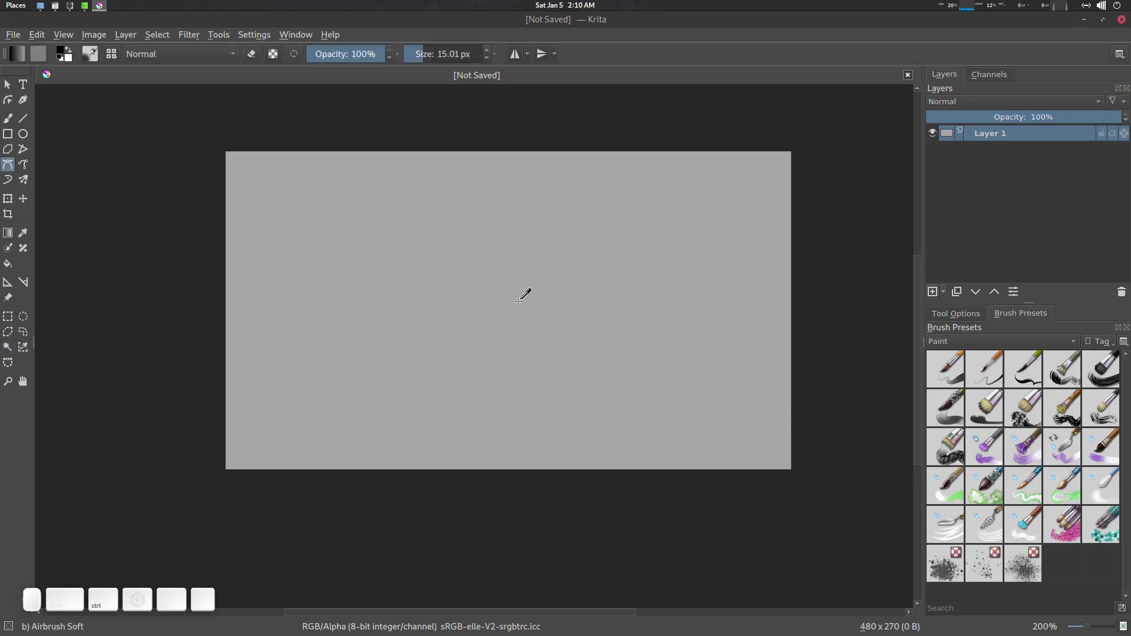
{"action": "key", "text": "ctrl+t"}
{"action": "key", "text": "Return"}
- Search 'trans' in Keyboard Shortcuts, try Ctrl+T on Transform Tool, and cancel the conflicting reassignment
{"action": "left_click", "coordinate": [283, 35]}
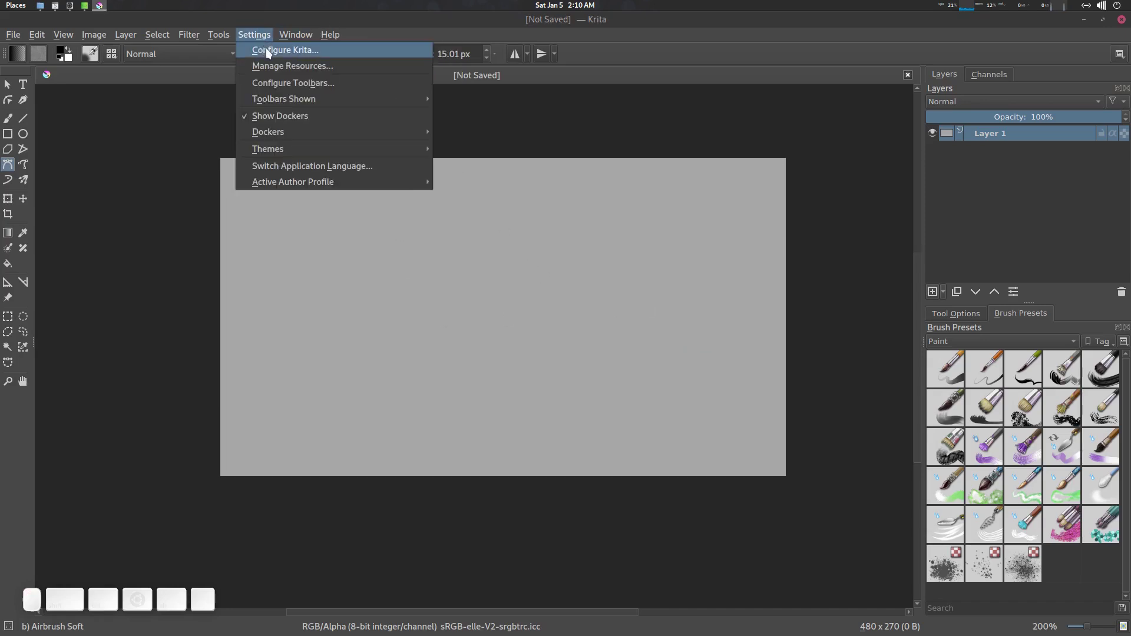
{"action": "left_click", "coordinate": [266, 50]}
{"action": "left_click", "coordinate": [517, 169]}
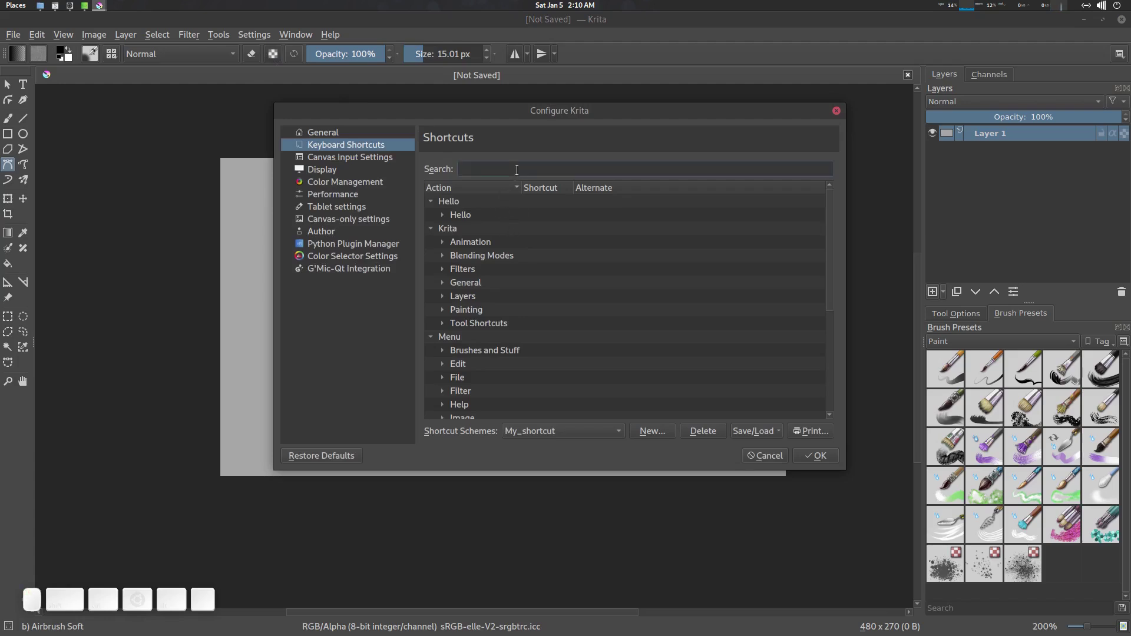
{"action": "type", "text": "trans"}
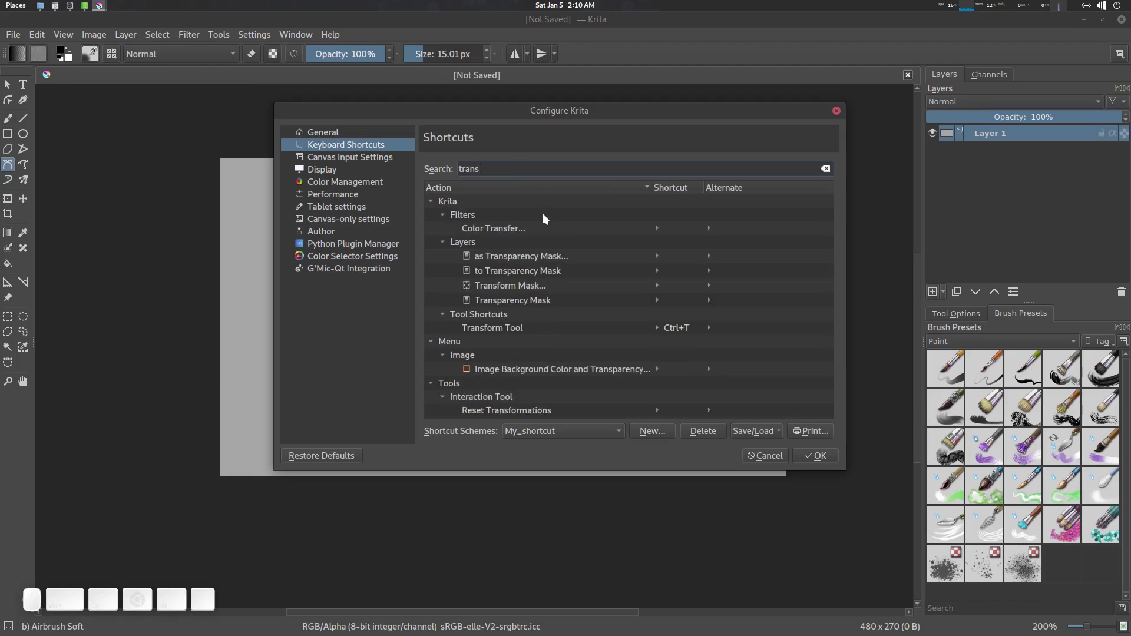
{"action": "left_click", "coordinate": [678, 328]}
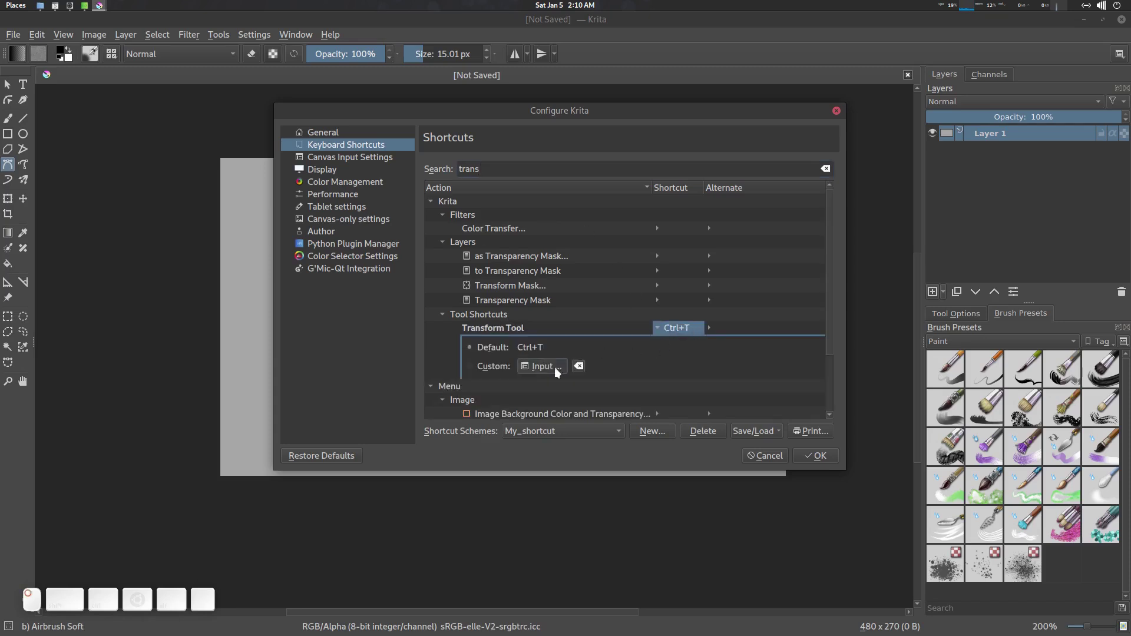
{"action": "key", "text": "ctrl+t"}
{"action": "left_click", "coordinate": [672, 304]}
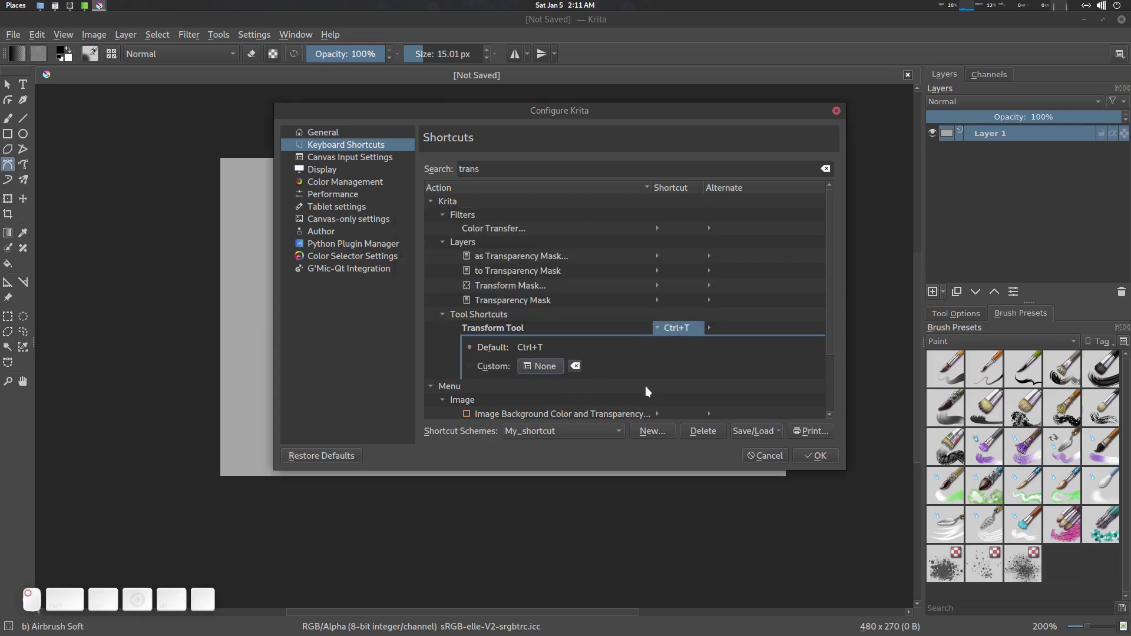
- Apply the shortcut settings, then test Ctrl+T for the transform tool and cancel it
{"action": "left_click", "coordinate": [803, 452]}
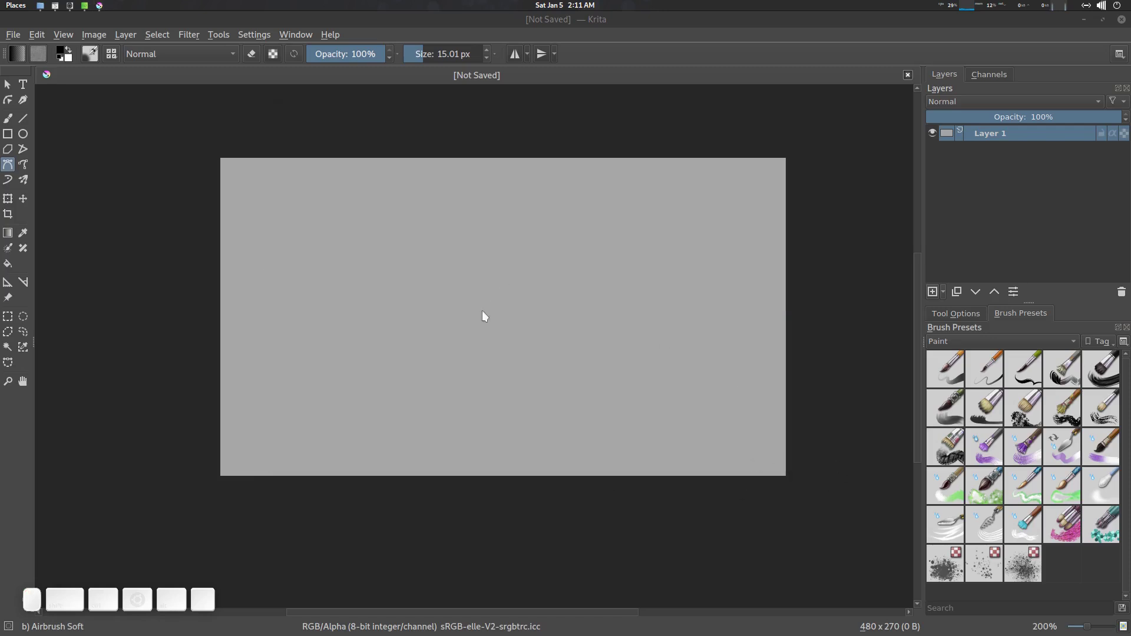
{"action": "key", "text": "ctrl+t"}
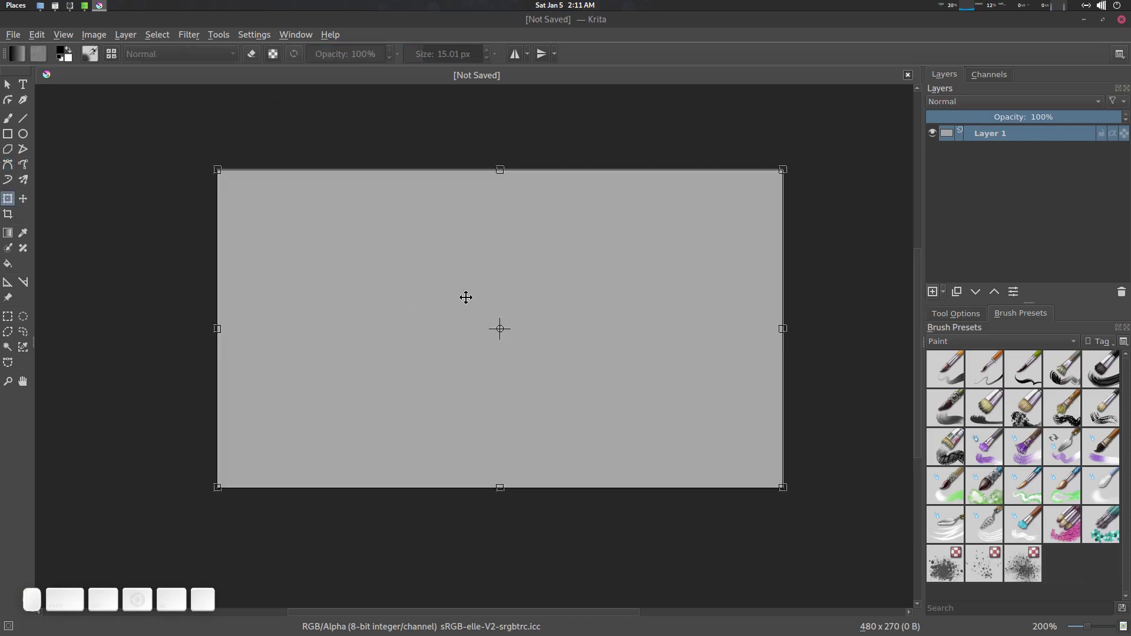
{"action": "key", "text": "Escape"}
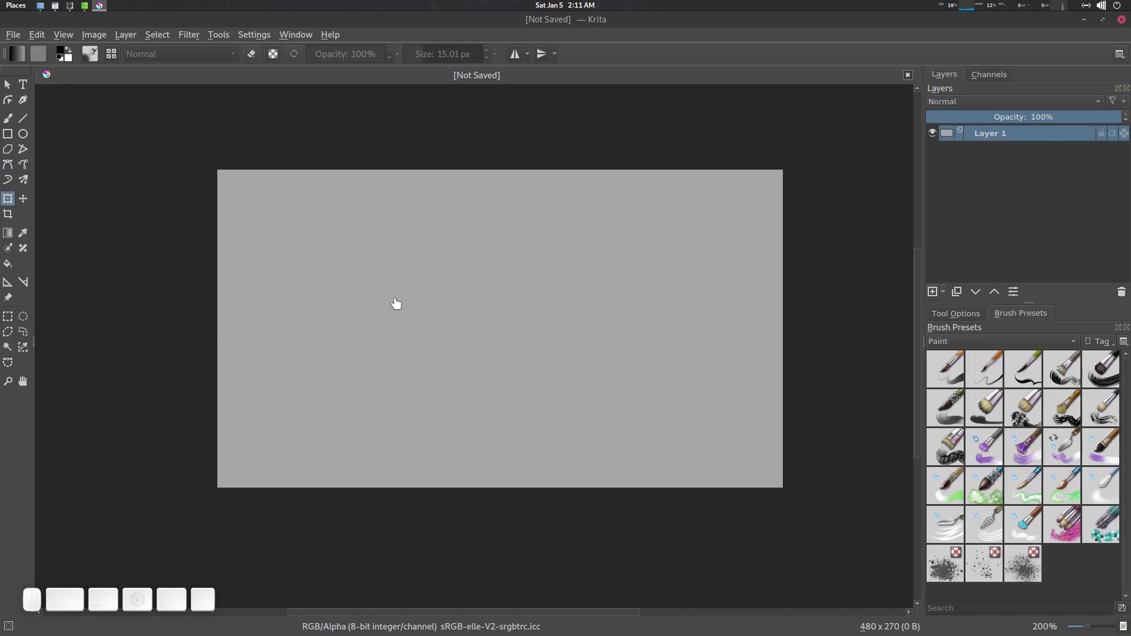
{"action": "scroll", "coordinate": [389, 296], "scroll_direction": "down", "scroll_amount": 2}
{"action": "scroll", "coordinate": [442, 315], "scroll_direction": "right", "scroll_amount": 2}
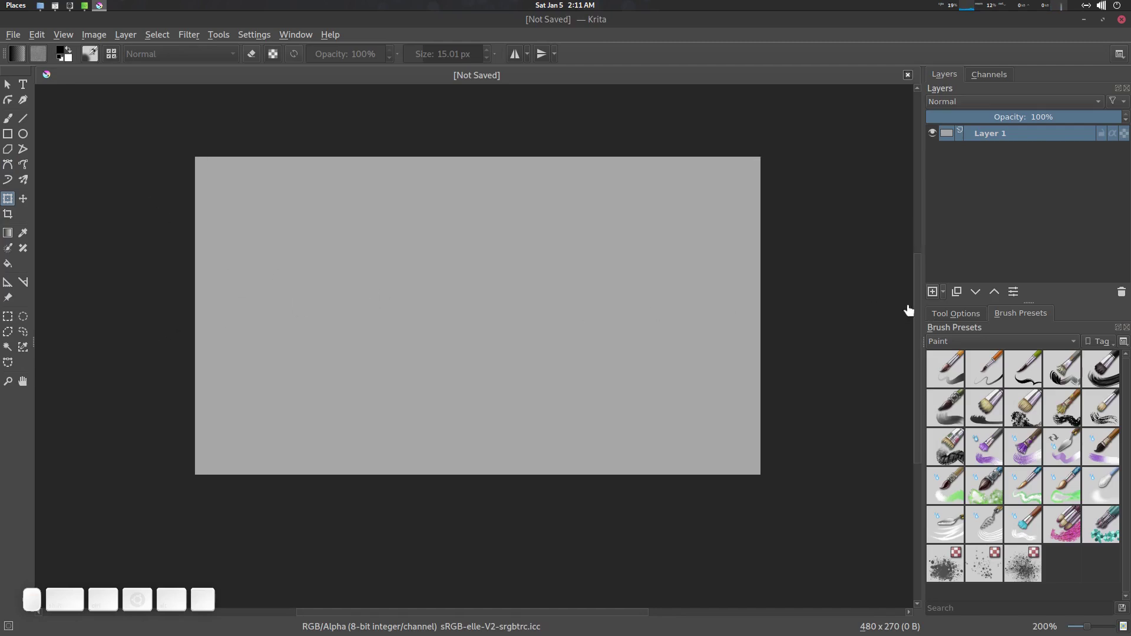
- Add two new empty layers, Layer 2 and Layer 3, with the Insert shortcut
{"action": "key", "text": "Insert"}
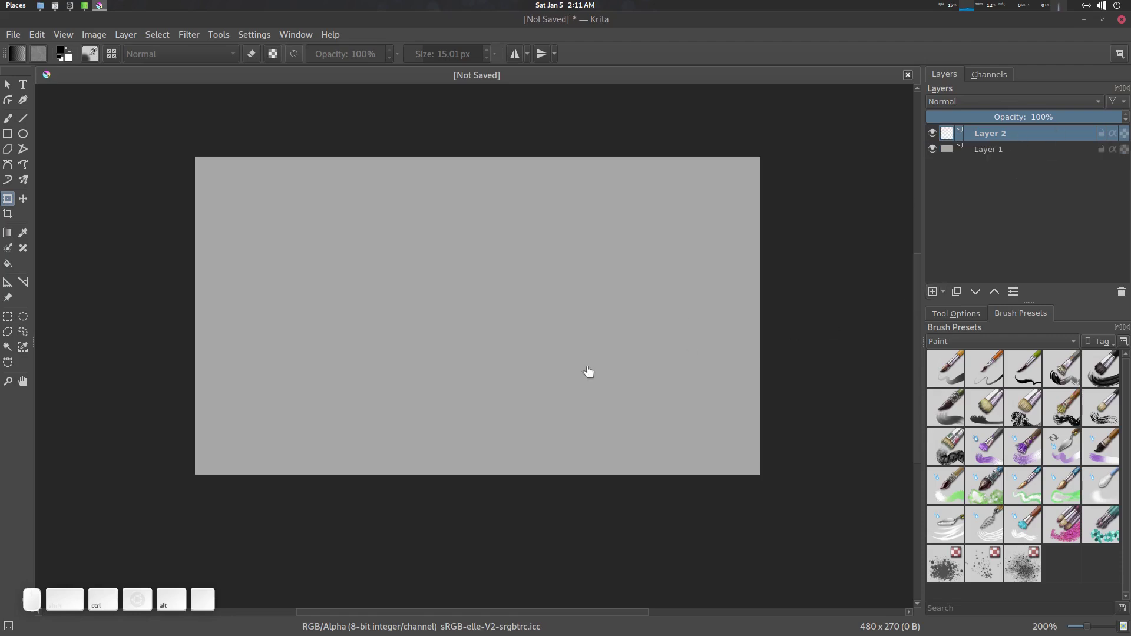
{"action": "key", "text": "Insert"}
{"action": "scroll", "coordinate": [697, 344], "scroll_direction": "down", "scroll_amount": 2}
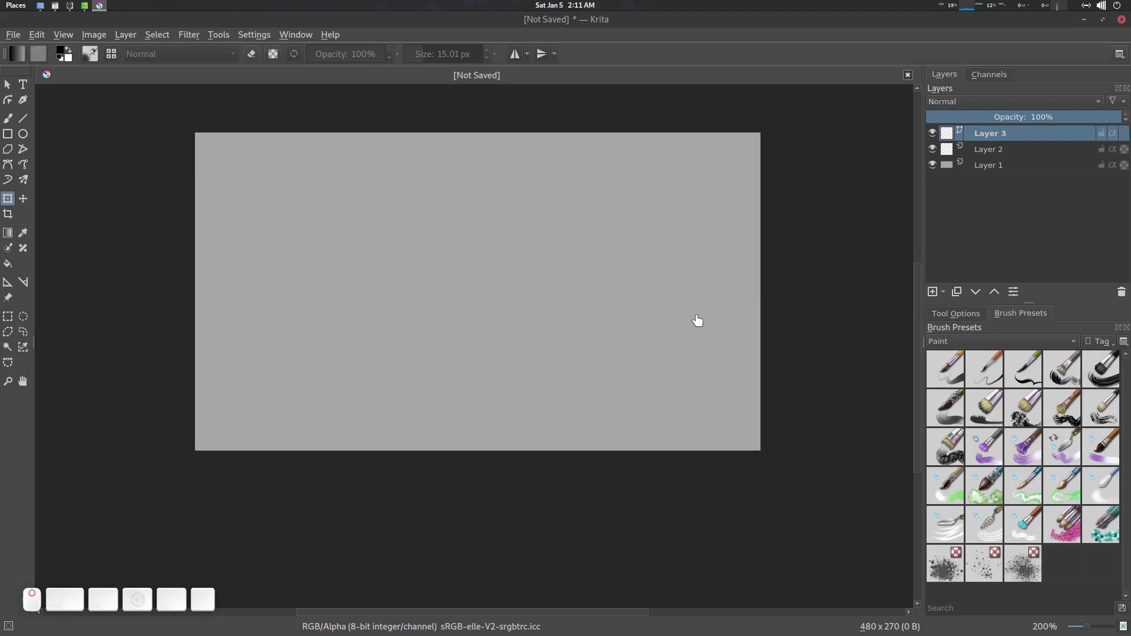
{"action": "scroll", "coordinate": [687, 326], "scroll_direction": "up", "scroll_amount": 1}
{"action": "scroll", "coordinate": [589, 295], "scroll_direction": "up", "scroll_amount": 2}
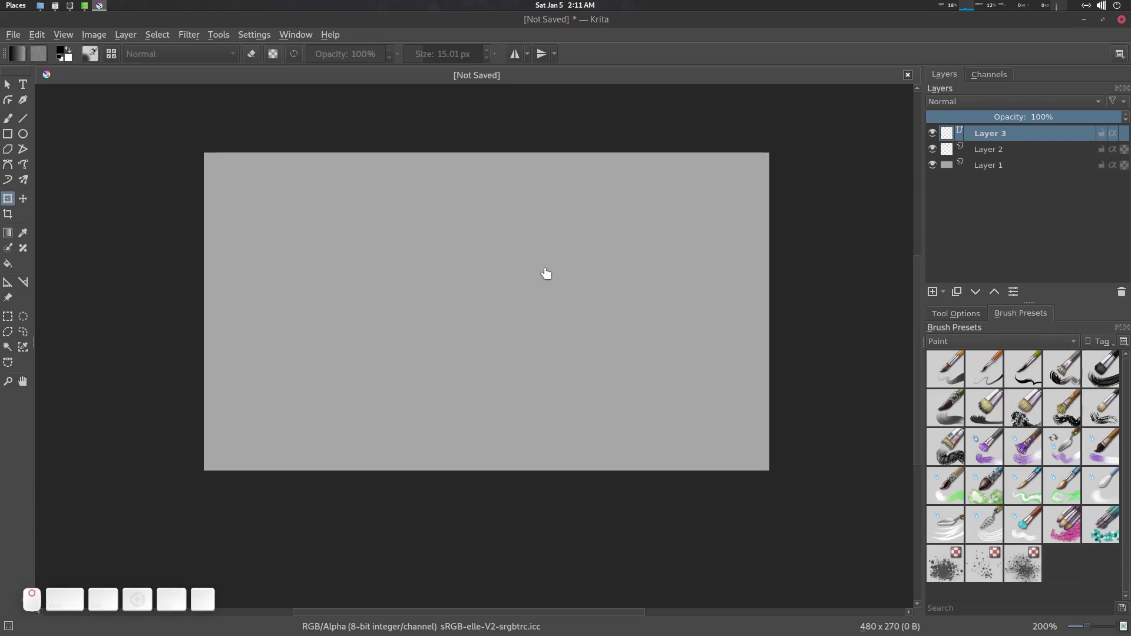
- Switch back to the freehand brush with B and test the right-click pop-up palette
{"action": "right_click", "coordinate": [525, 254]}
{"action": "key", "text": "Escape"}
{"action": "key", "text": "b"}
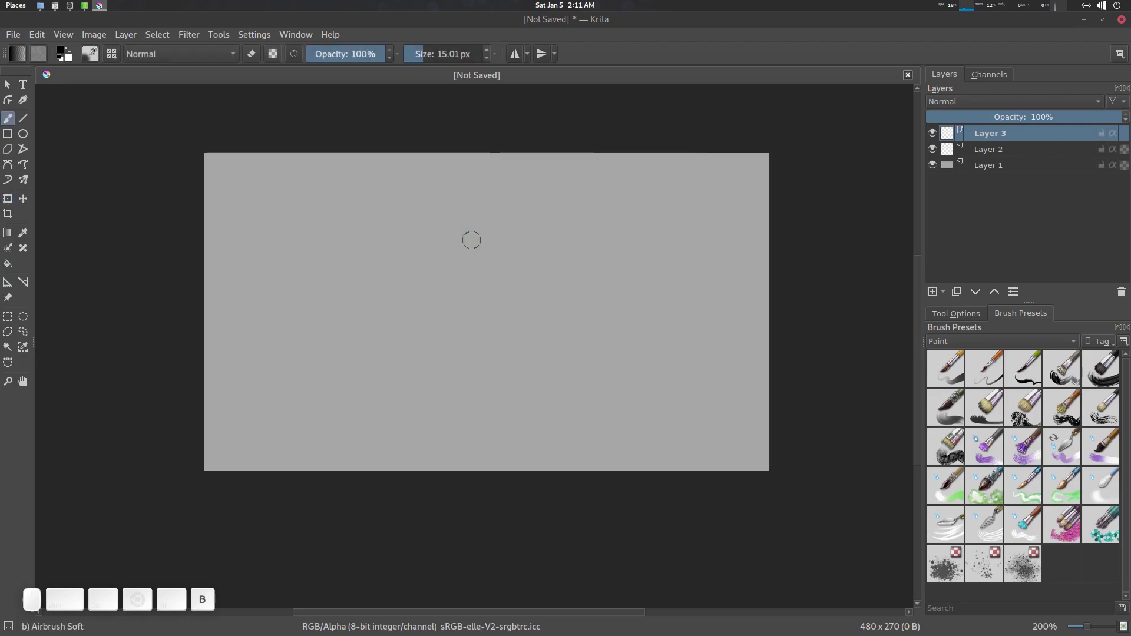
{"action": "right_click", "coordinate": [501, 246]}
{"action": "key", "text": "Escape"}
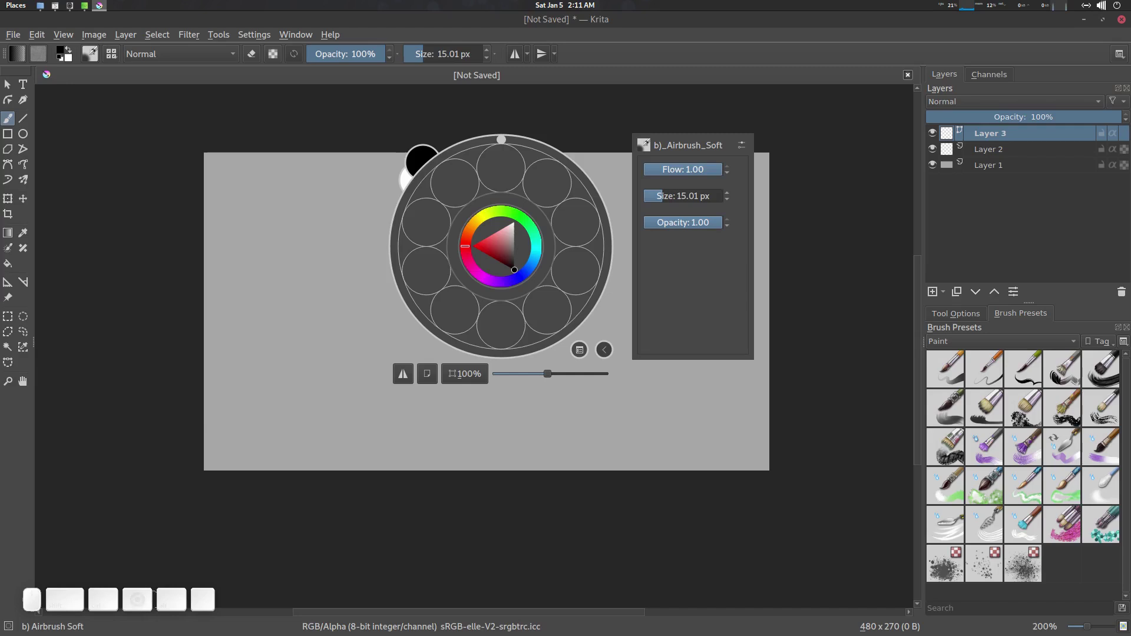
{"action": "left_click", "coordinate": [333, 192]}
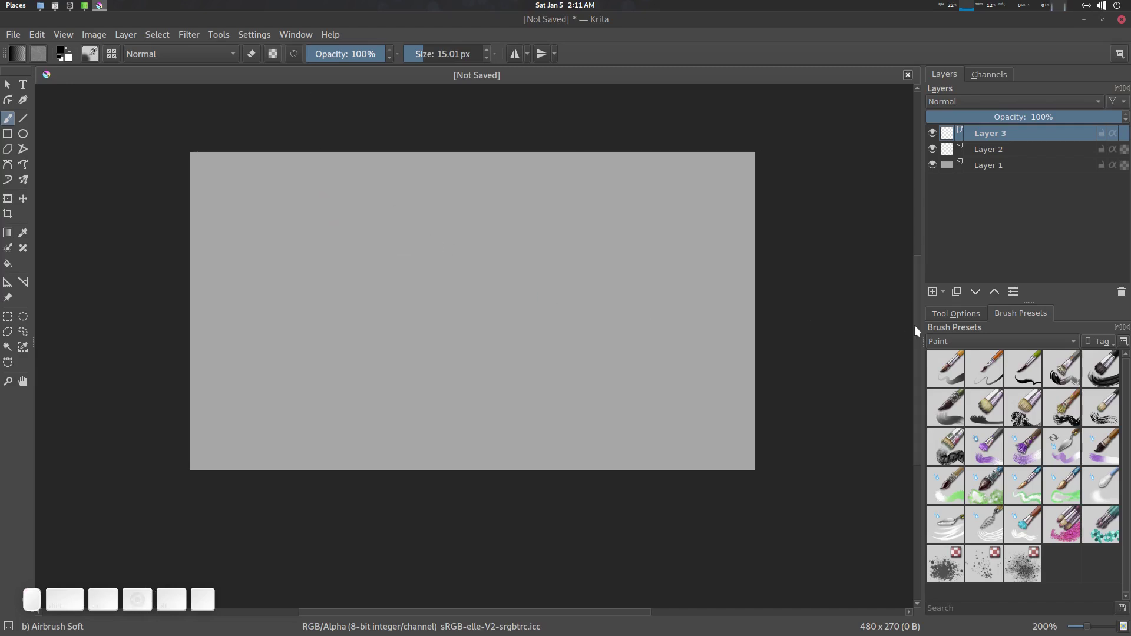
- Create a new brush preset tag named 'Manipulation'
{"action": "left_click", "coordinate": [1107, 343]}
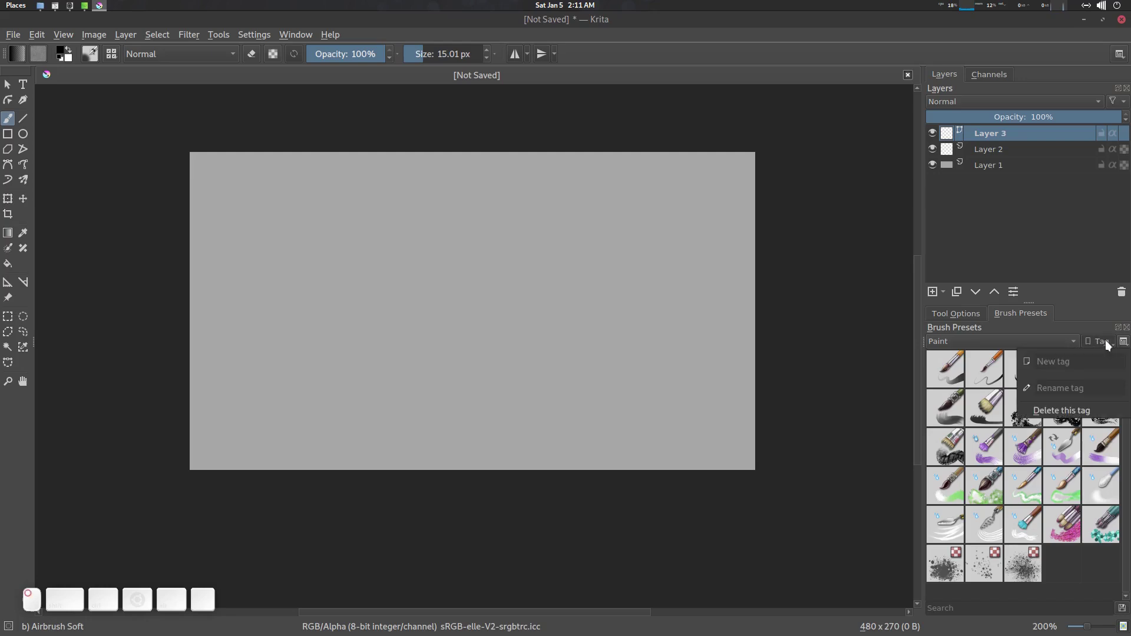
{"action": "left_click", "coordinate": [1076, 364]}
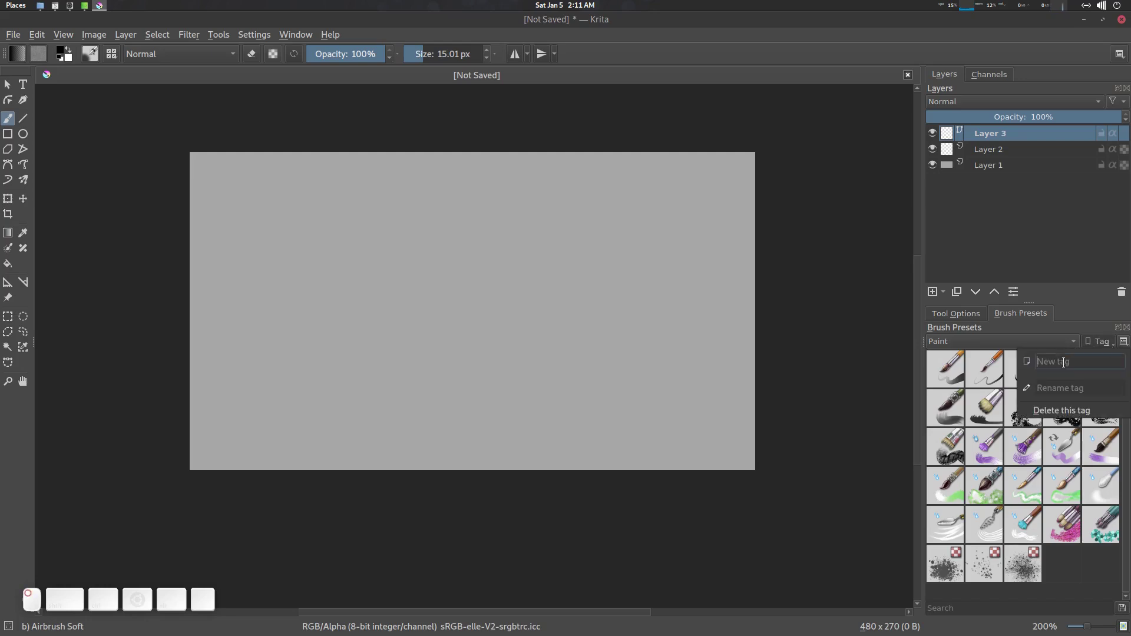
{"action": "left_click", "coordinate": [1101, 341]}
{"action": "left_click", "coordinate": [1095, 345]}
{"action": "left_click", "coordinate": [1062, 360]}
{"action": "type", "text": "Manipulation"}
{"action": "key", "text": "Return"}
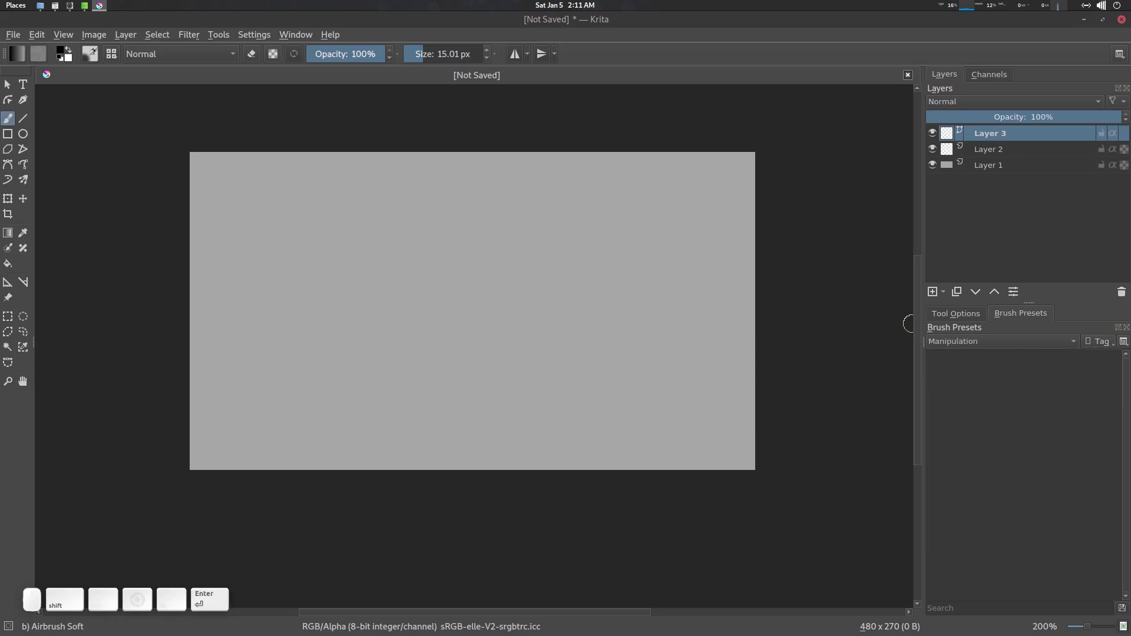
- Show all presets, search 'clon', and assign the clone preset to the Manipulation tag
{"action": "left_click", "coordinate": [1010, 341]}
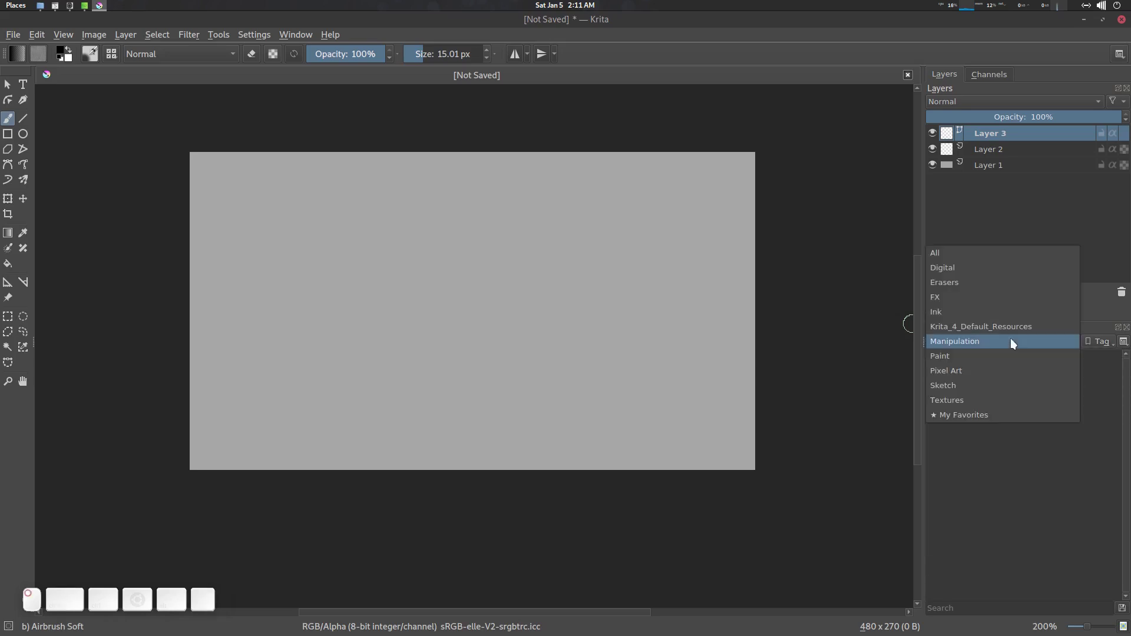
{"action": "left_click", "coordinate": [965, 253]}
{"action": "left_click", "coordinate": [1010, 608]}
{"action": "type", "text": "clon"}
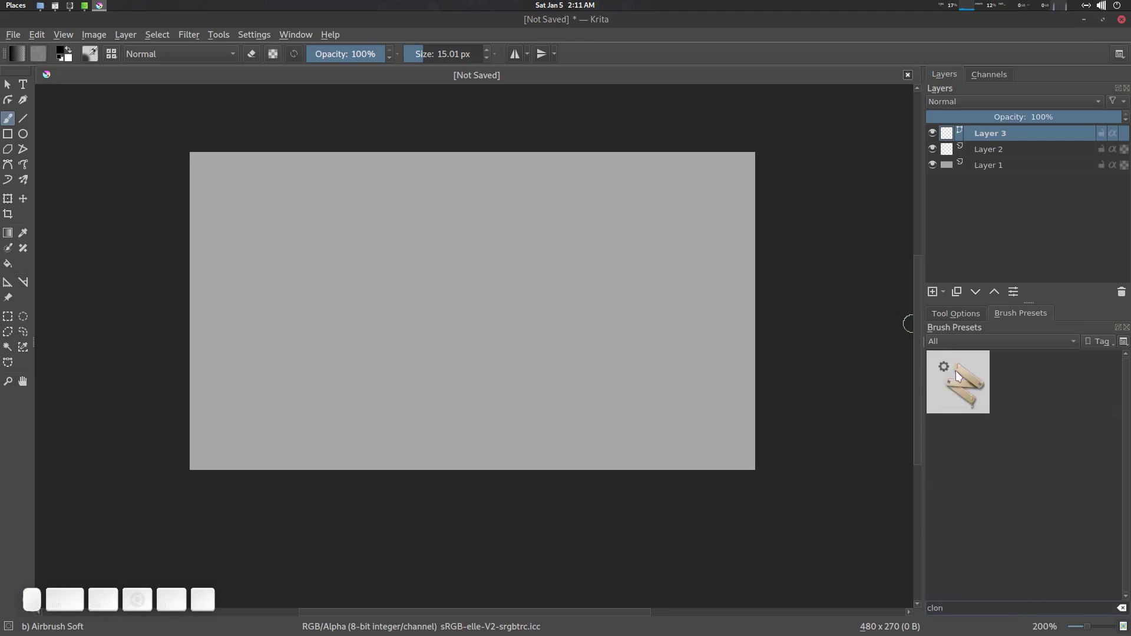
{"action": "right_click", "coordinate": [957, 371]}
{"action": "mouse_move", "coordinate": [1003, 396]}
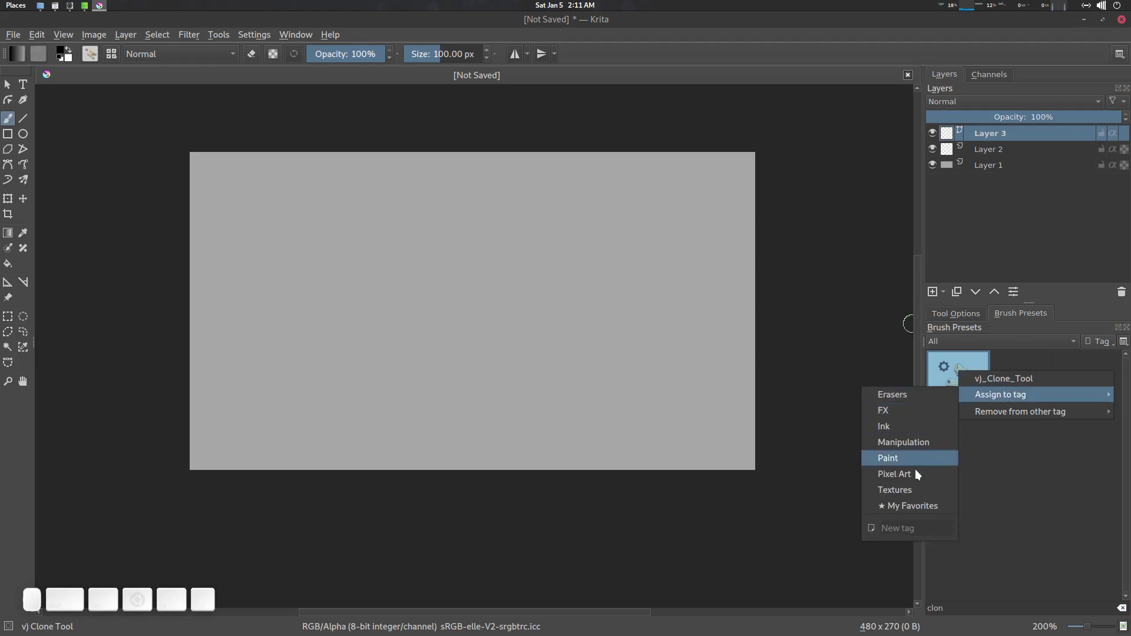
{"action": "left_click", "coordinate": [904, 442]}
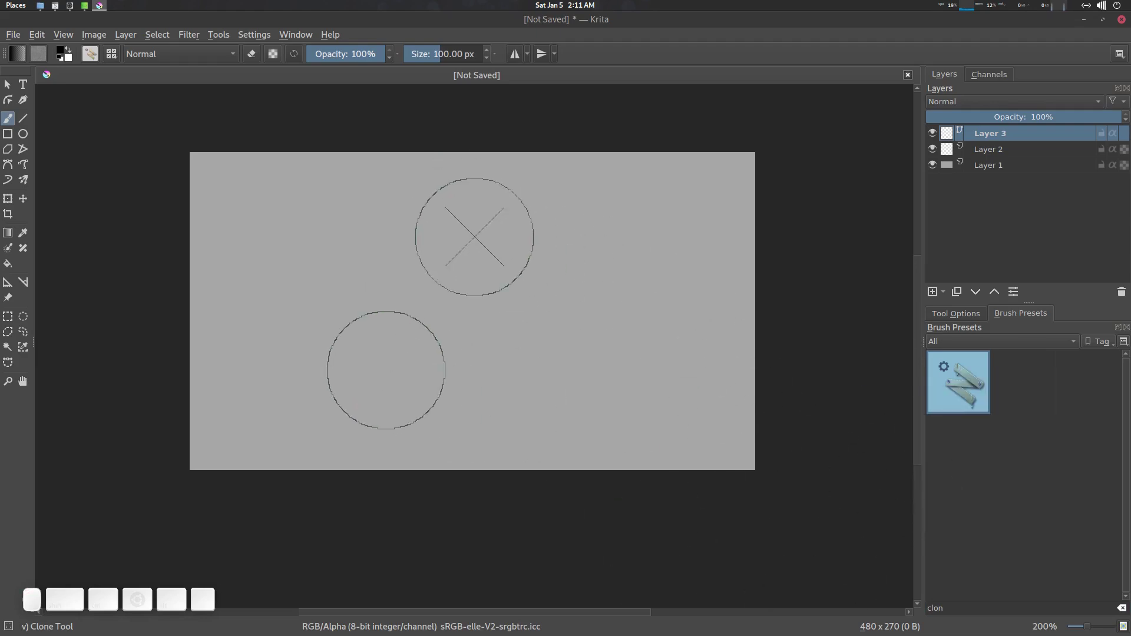
- Shrink the brush to about 15 px and show the Manipulation tag in the pop-up palette
{"action": "left_click_drag", "start_coordinate": [582, 313], "coordinate": [548, 314]}
{"action": "right_click", "coordinate": [464, 222]}
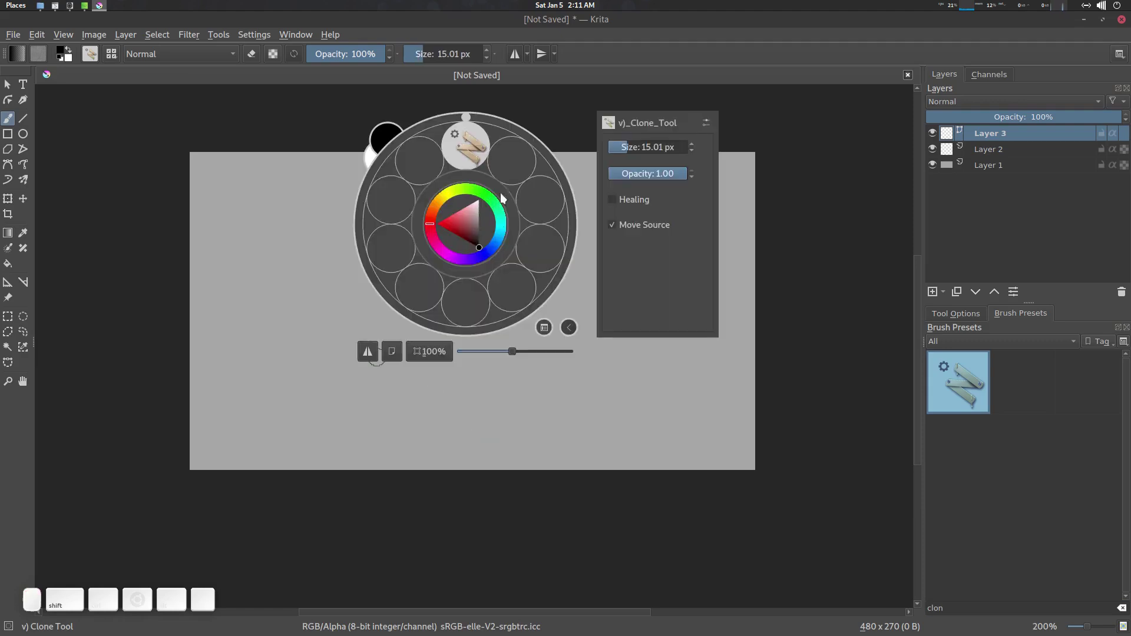
{"action": "left_click", "coordinate": [543, 327]}
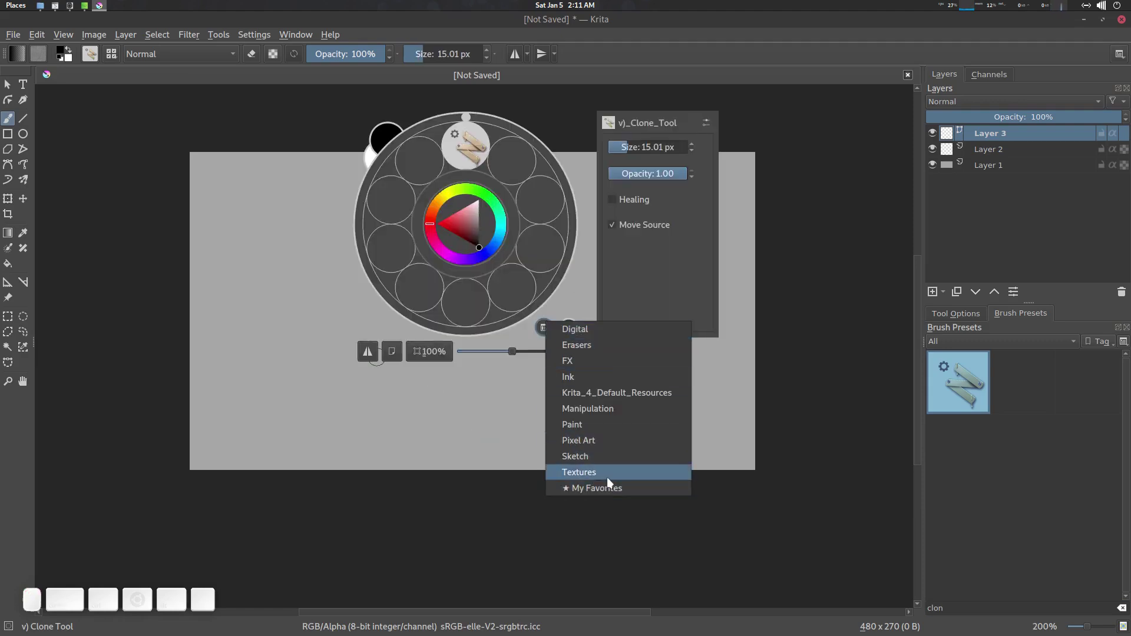
{"action": "left_click", "coordinate": [592, 407]}
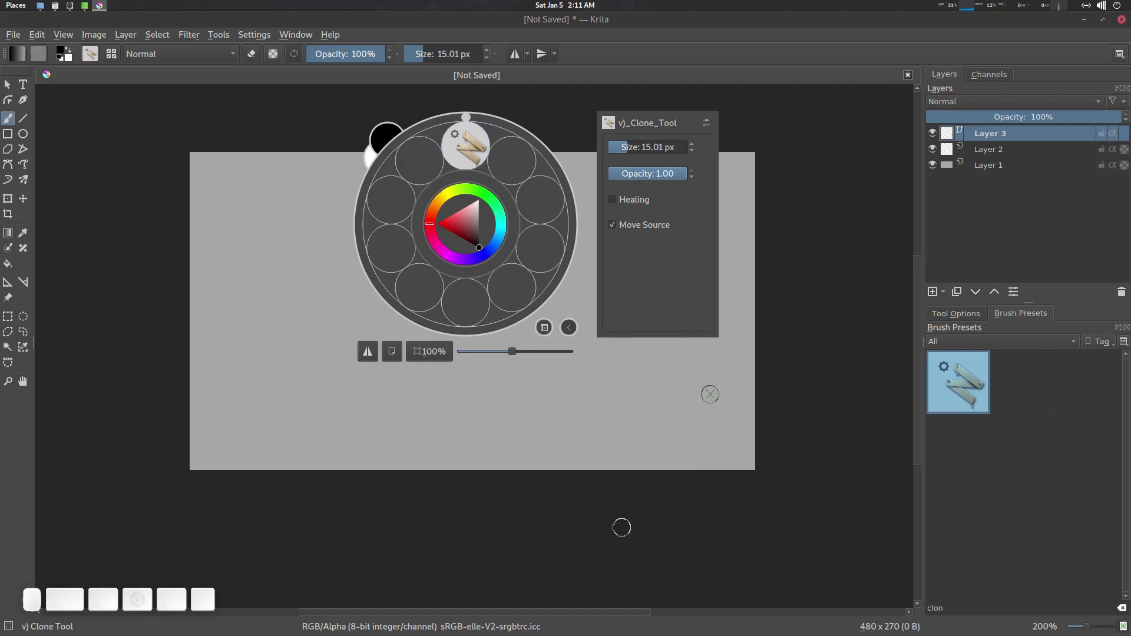
- Set the Brush Presets docker back to the All tag and delete the 'clon' search text
{"action": "left_click", "coordinate": [995, 342]}
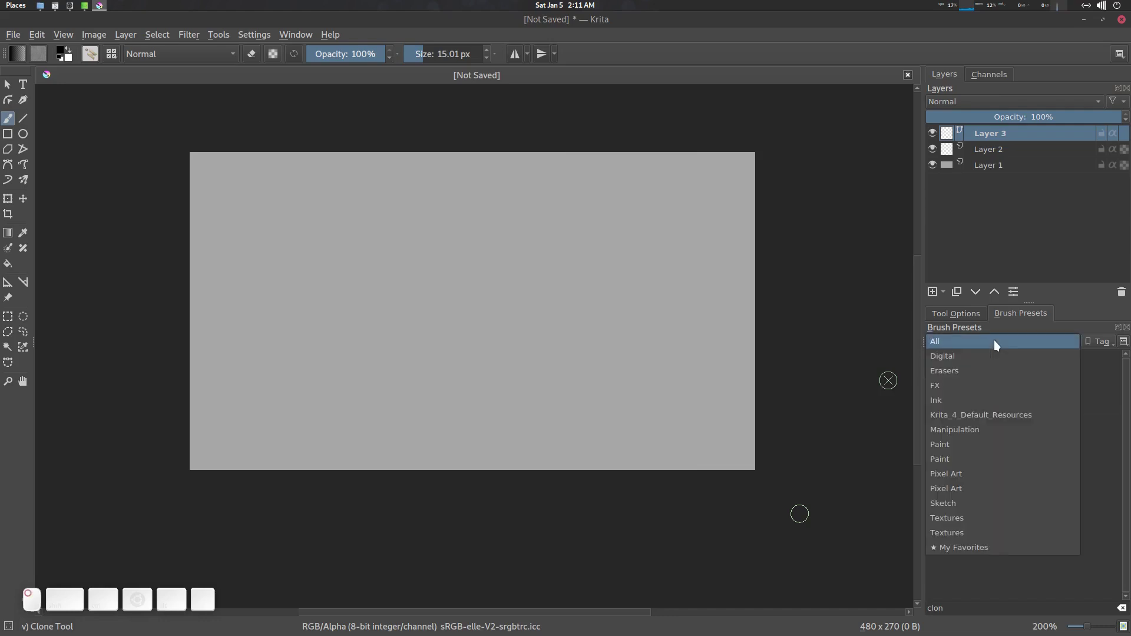
{"action": "left_click", "coordinate": [995, 341]}
{"action": "left_click_drag", "start_coordinate": [974, 610], "coordinate": [874, 612]}
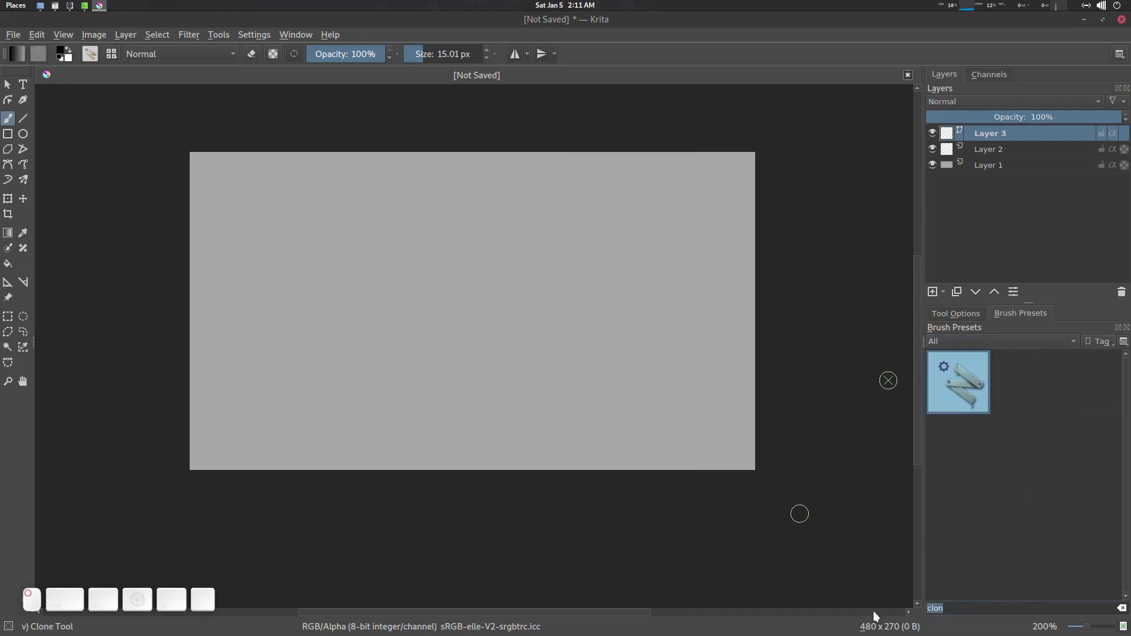
{"action": "key", "text": "BackSpace"}
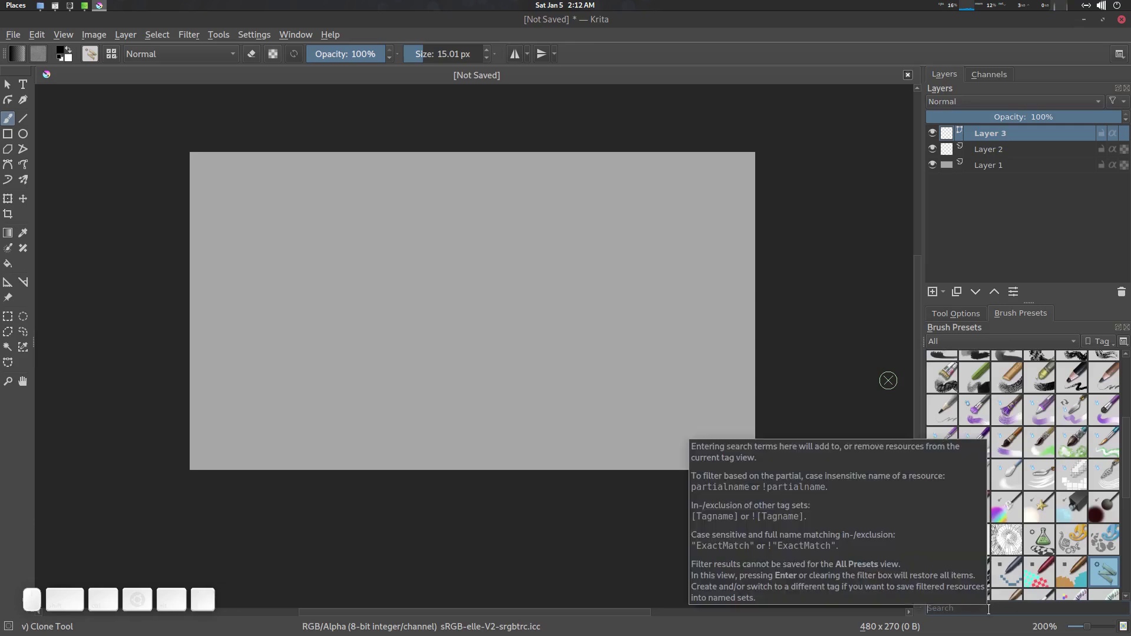
- Search 'soft' and assign a)_Eraser_Soft and b)_Airbrush_Soft to the Manipulation tag
{"action": "type", "text": "soft"}
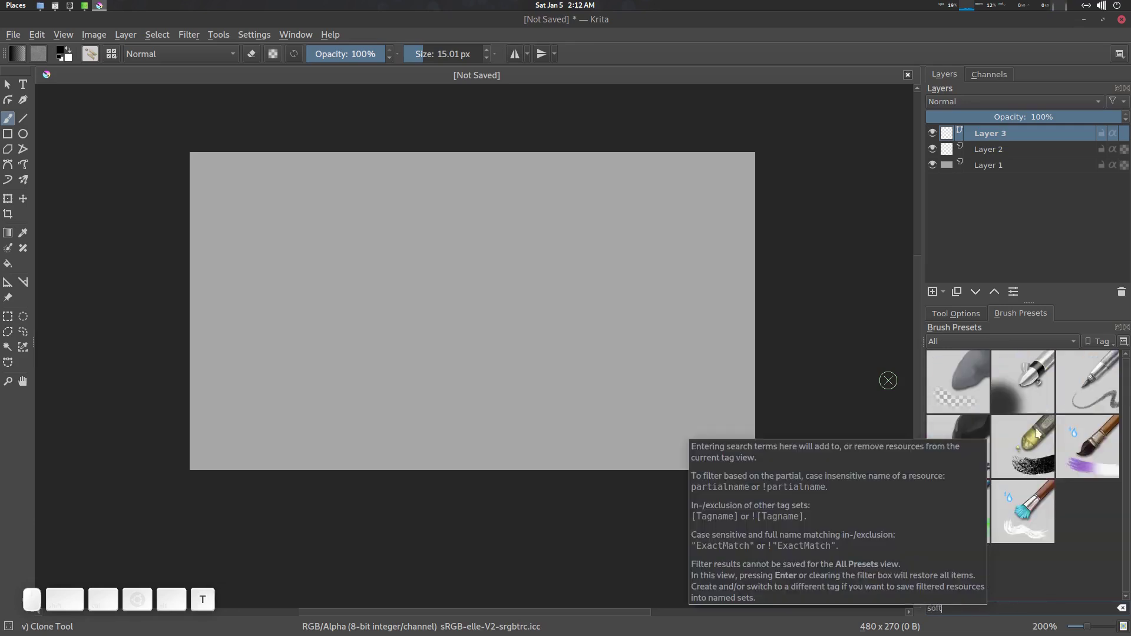
{"action": "right_click", "coordinate": [800, 514]}
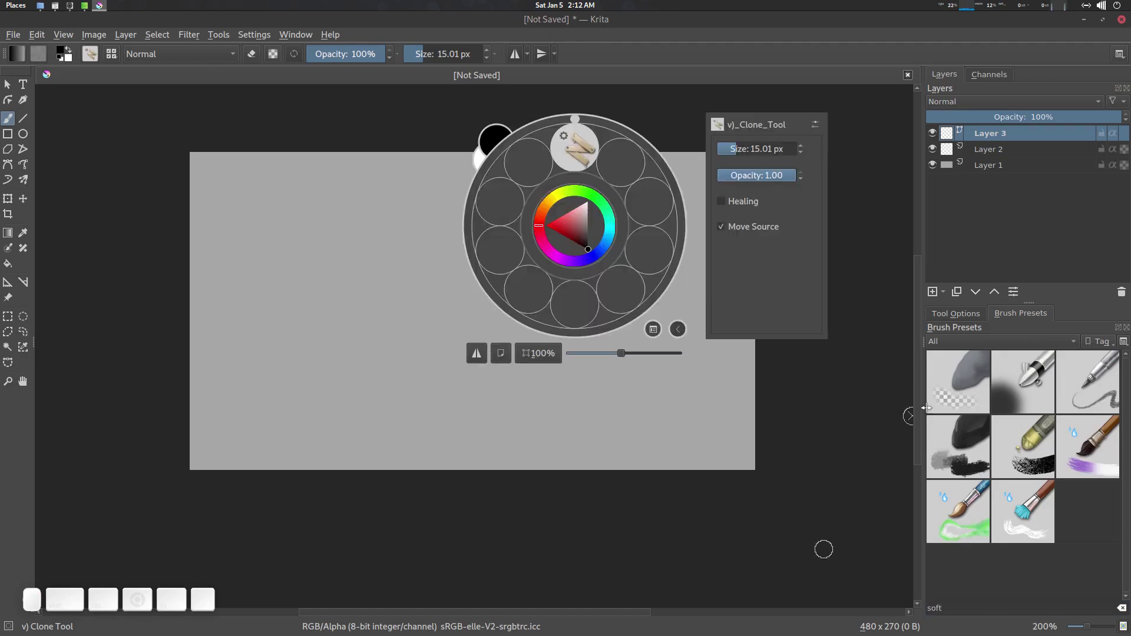
{"action": "right_click", "coordinate": [970, 384]}
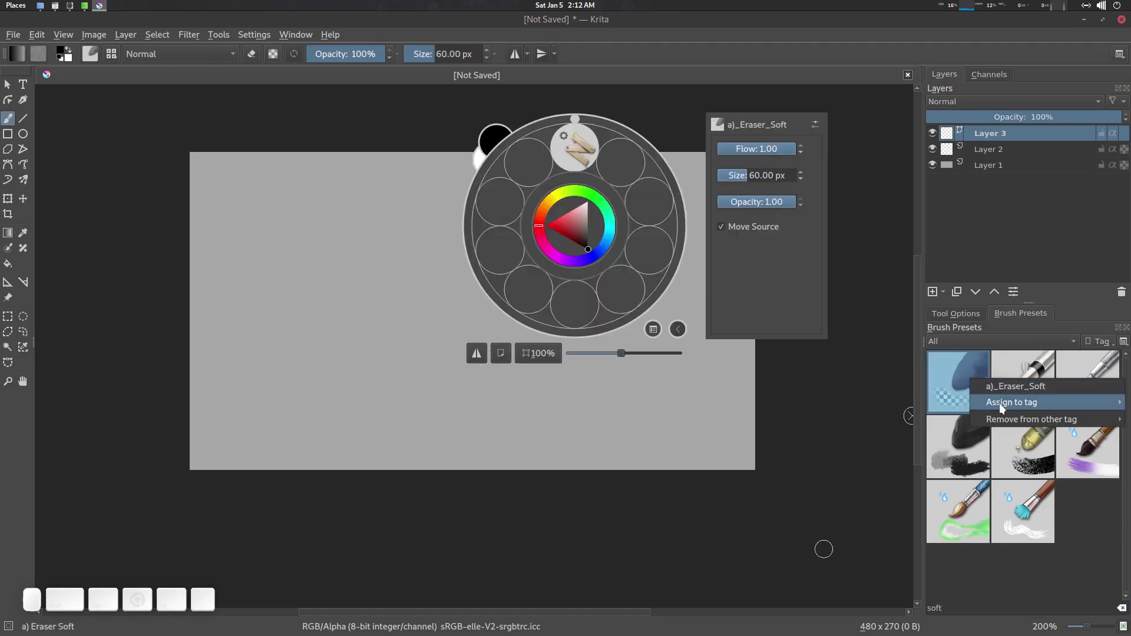
{"action": "mouse_move", "coordinate": [999, 403]}
{"action": "left_click", "coordinate": [917, 434]}
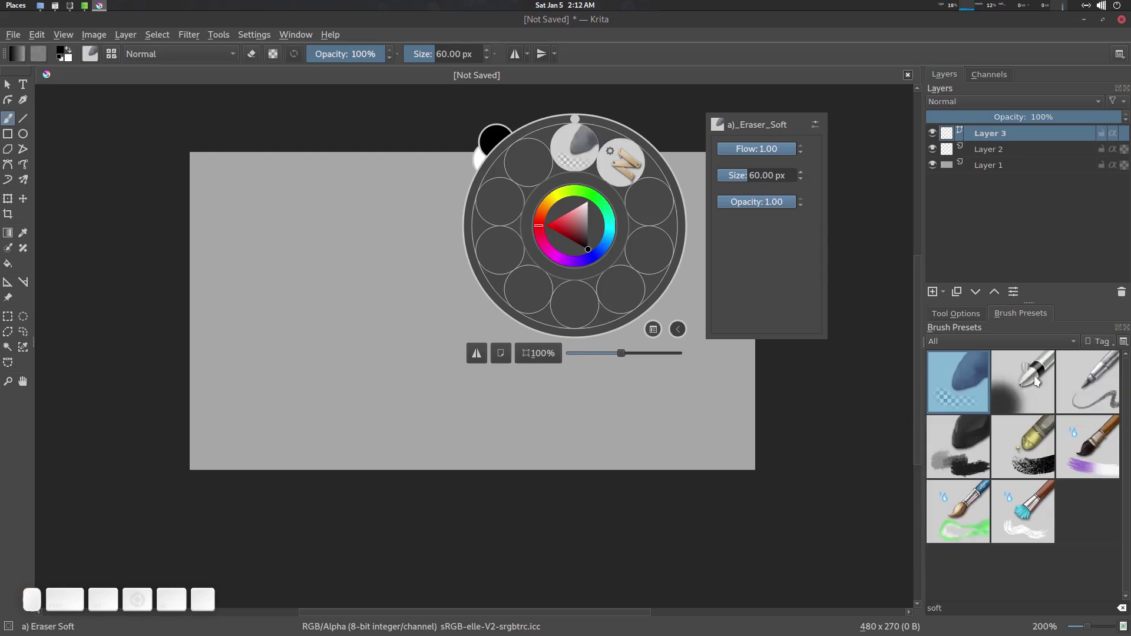
{"action": "right_click", "coordinate": [1031, 375]}
{"action": "mouse_move", "coordinate": [1008, 399]}
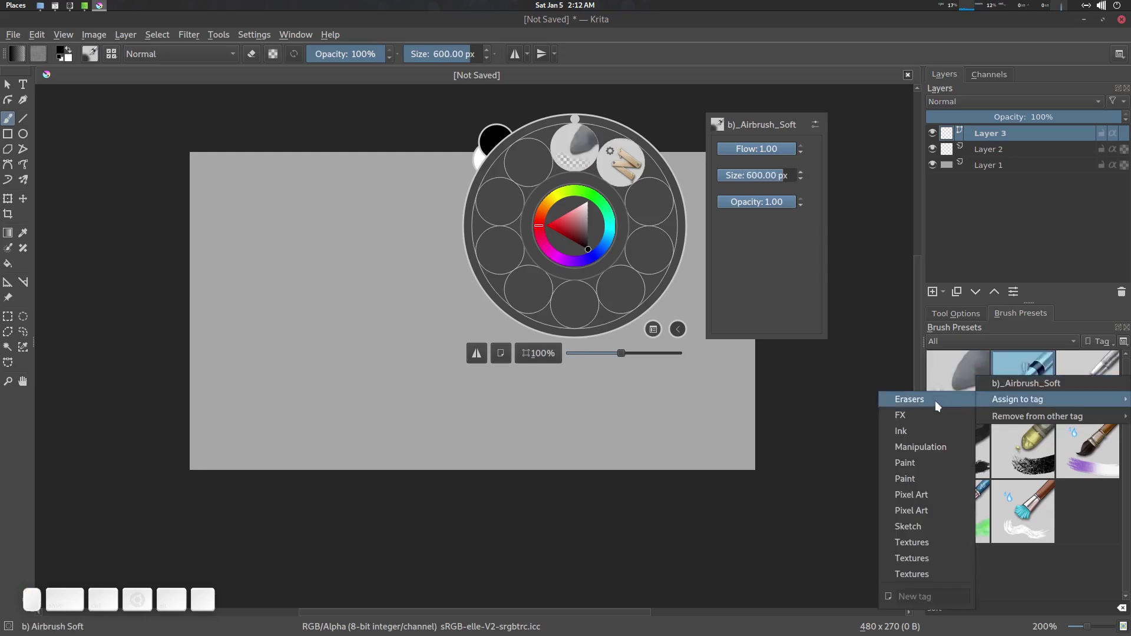
{"action": "left_click", "coordinate": [922, 448]}
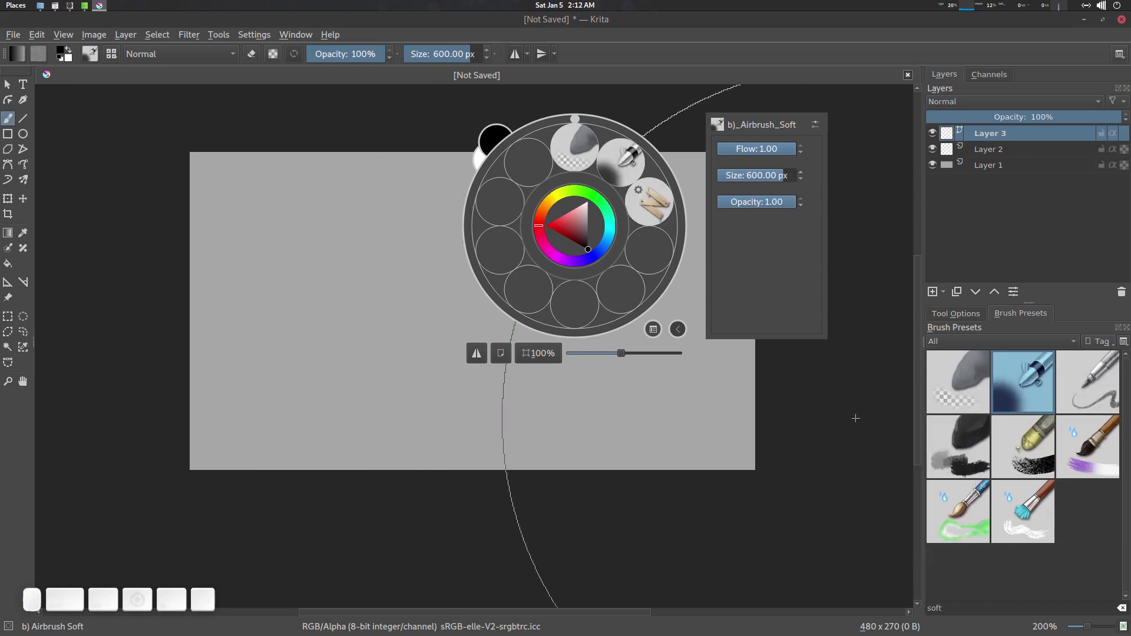
- Search 'era', tag a)_Eraser_Circle as Manipulation, and check the pop-up palette
{"action": "double_click", "coordinate": [931, 609]}
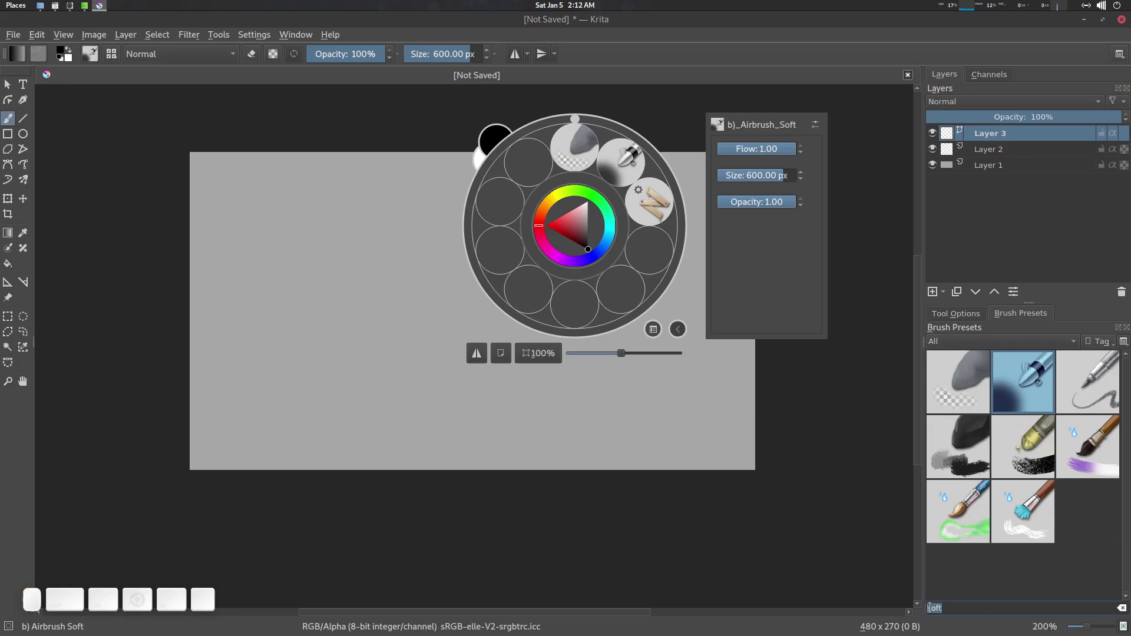
{"action": "type", "text": "era"}
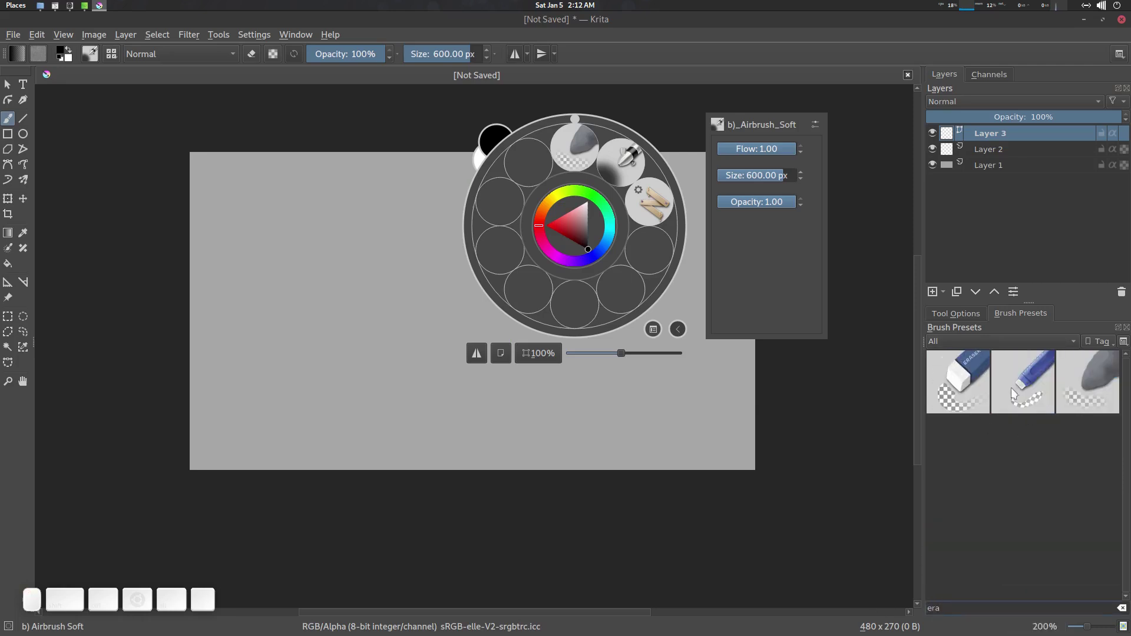
{"action": "right_click", "coordinate": [967, 382]}
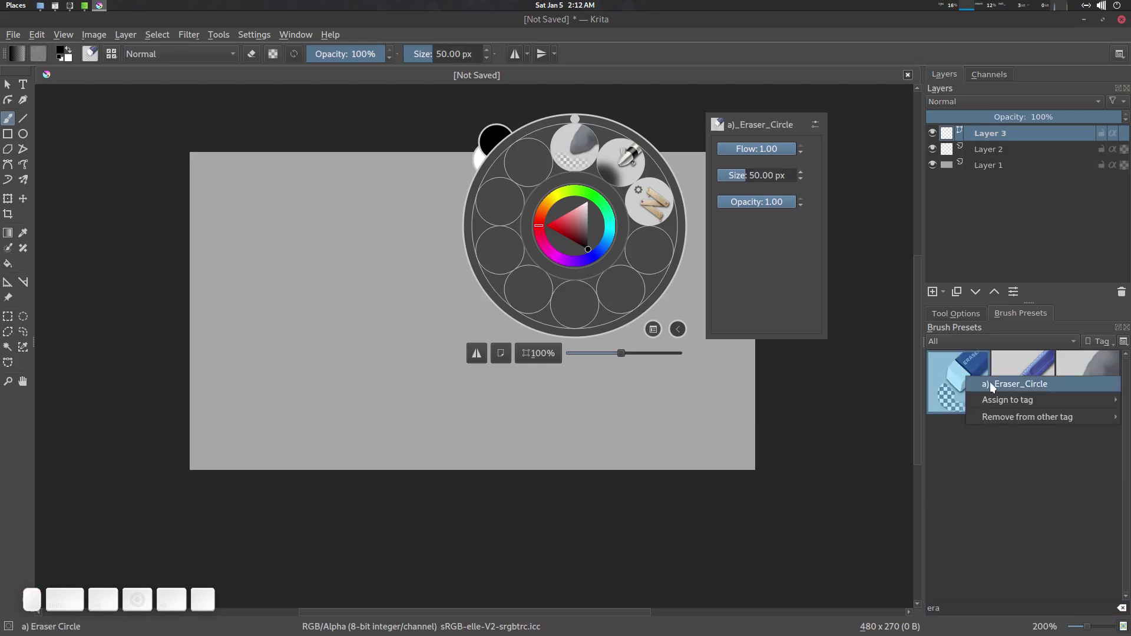
{"action": "mouse_move", "coordinate": [995, 396]}
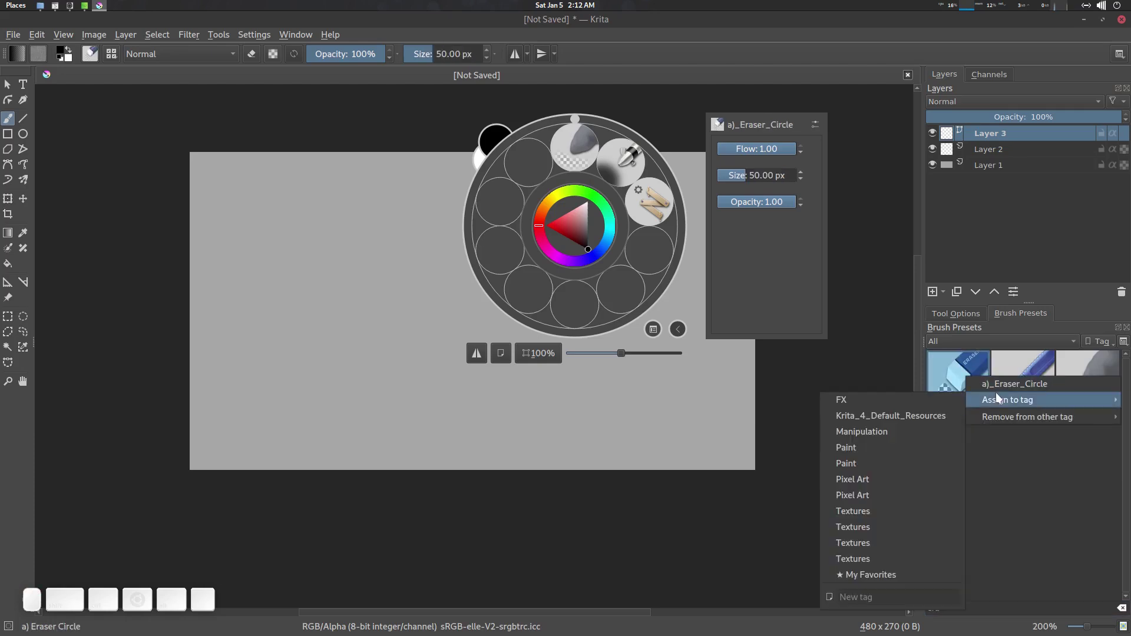
{"action": "left_click", "coordinate": [877, 428]}
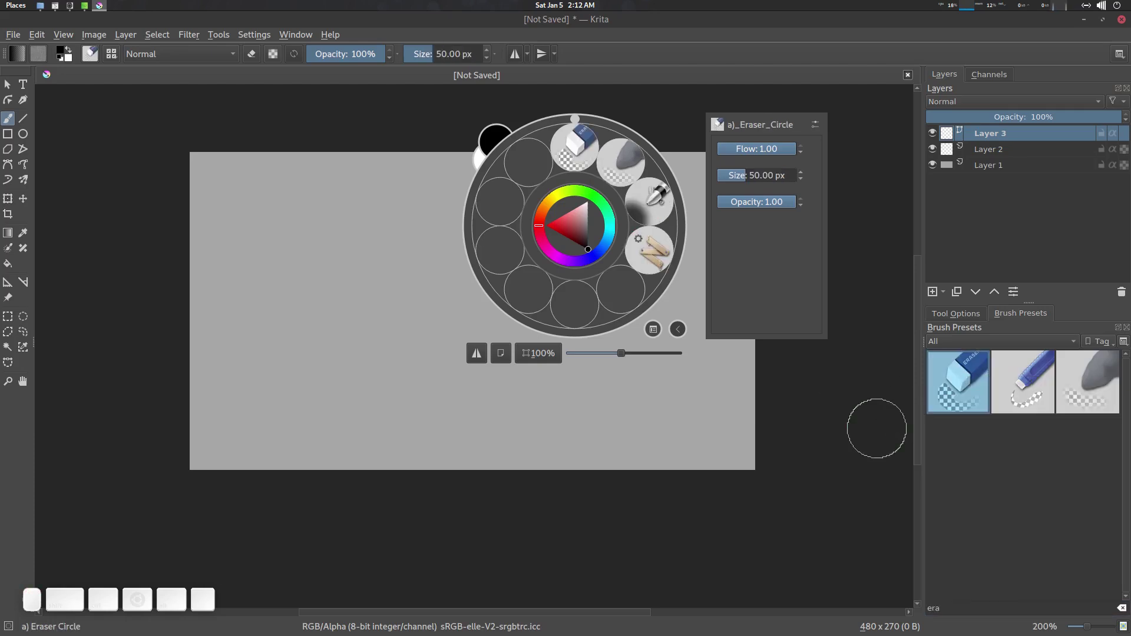
{"action": "right_click", "coordinate": [687, 380]}
{"action": "right_click", "coordinate": [471, 254]}
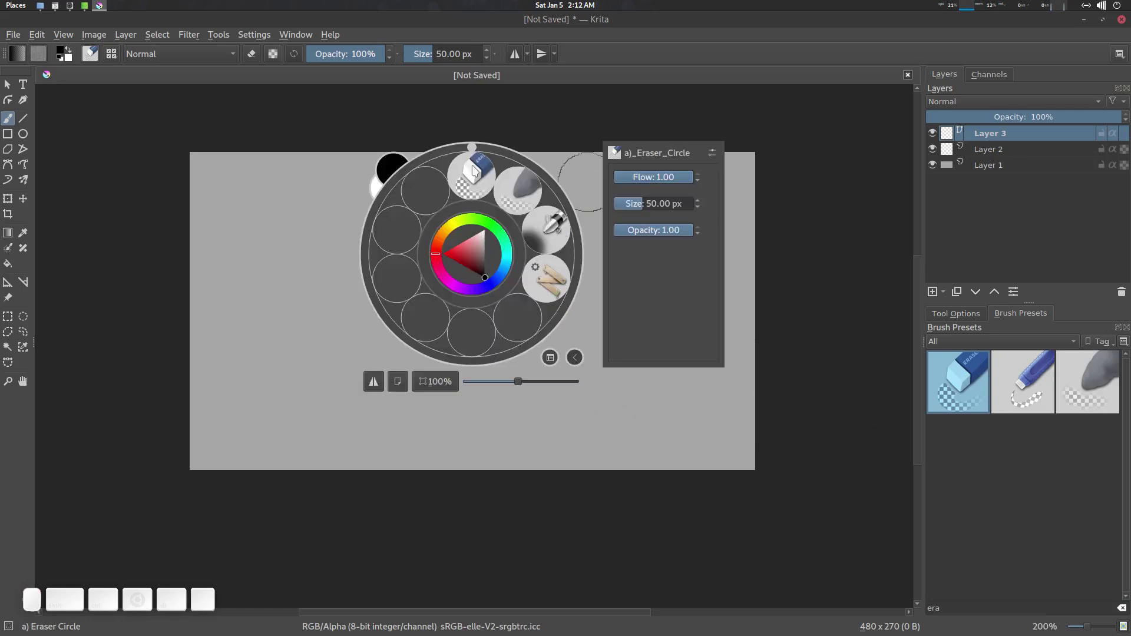
- Cancel the Save As dialog and close the document, discarding its changes
{"action": "left_click", "coordinate": [648, 438]}
{"action": "left_click_drag", "start_coordinate": [629, 357], "coordinate": [551, 370]}
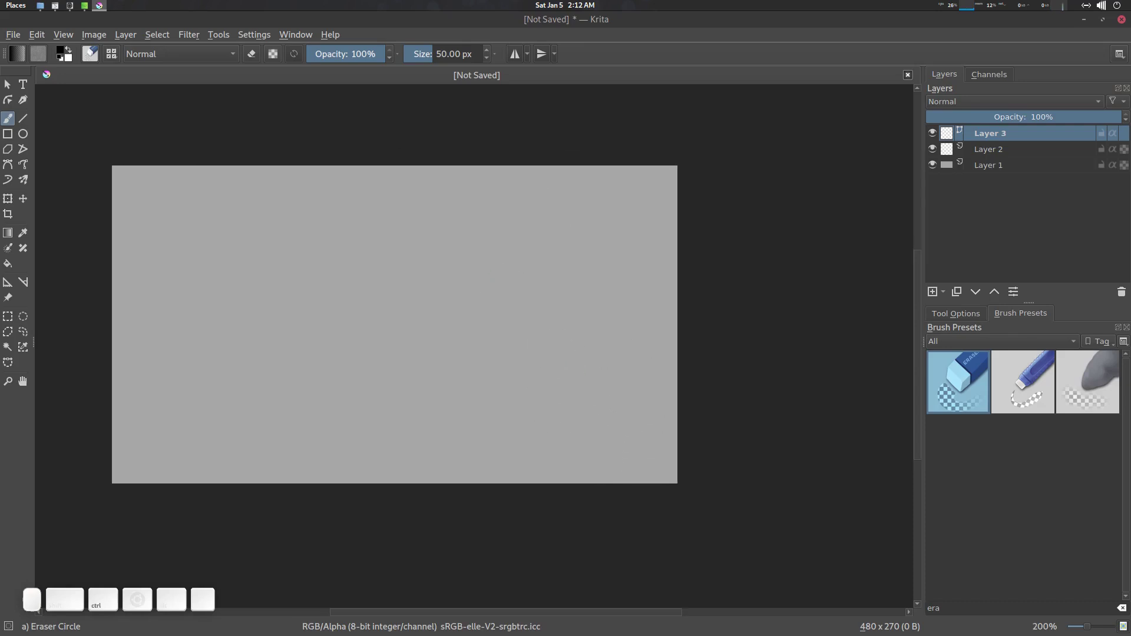
{"action": "key", "text": "ctrl+shift+s"}
{"action": "key", "text": "Escape"}
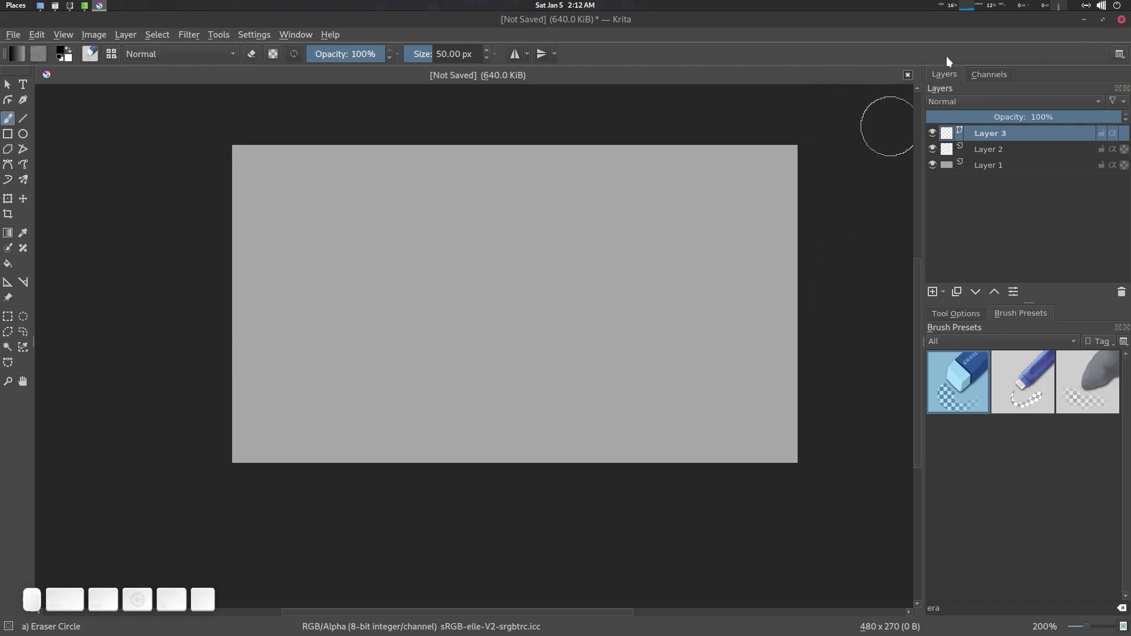
{"action": "left_click", "coordinate": [1122, 20]}
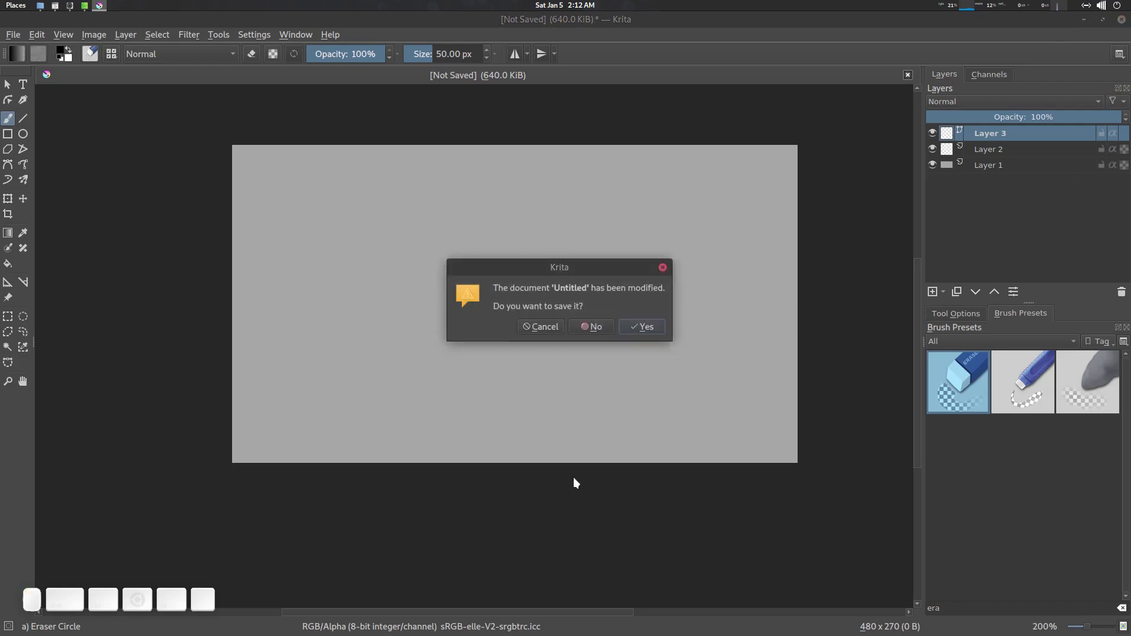
{"action": "left_click", "coordinate": [603, 326]}
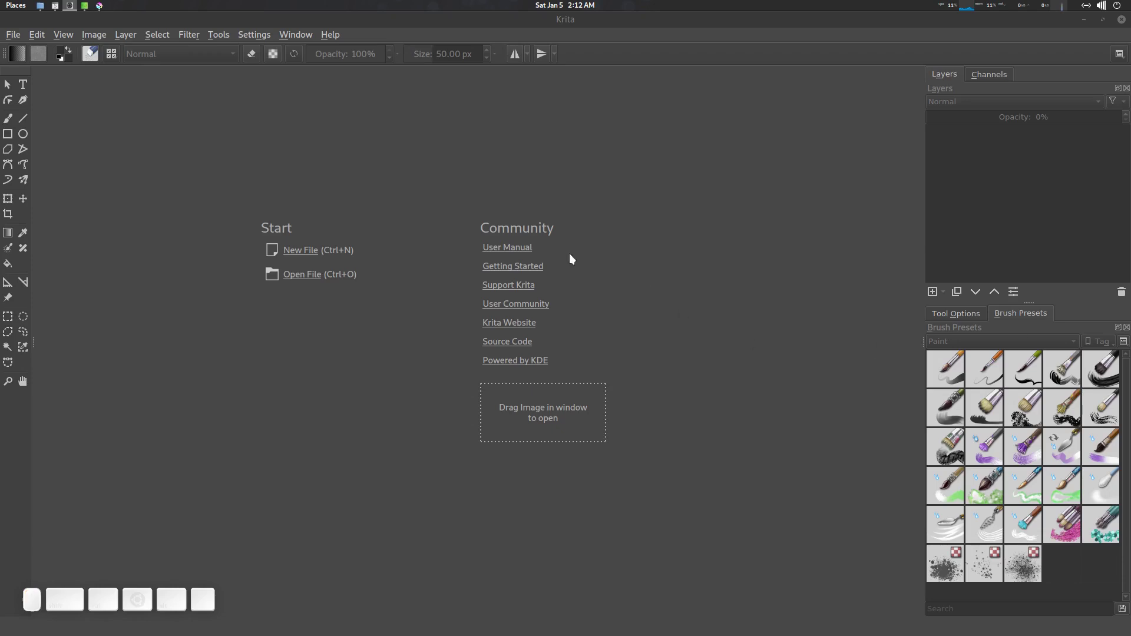
{"action": "left_click", "coordinate": [306, 250]}
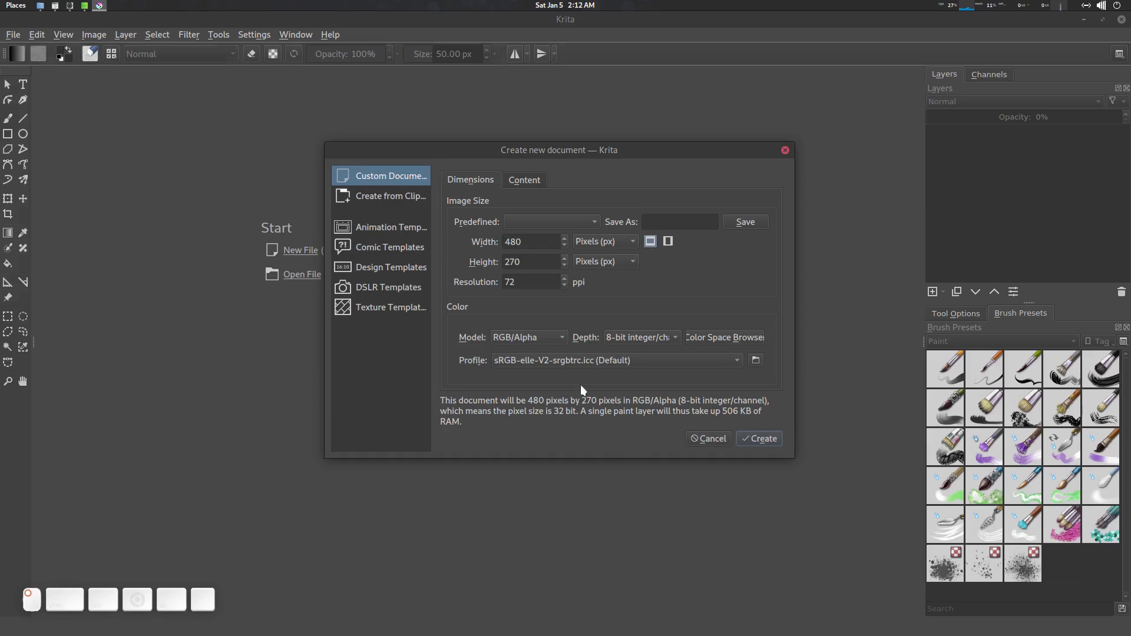
{"action": "key", "text": "Return"}
{"action": "right_click", "coordinate": [535, 283]}
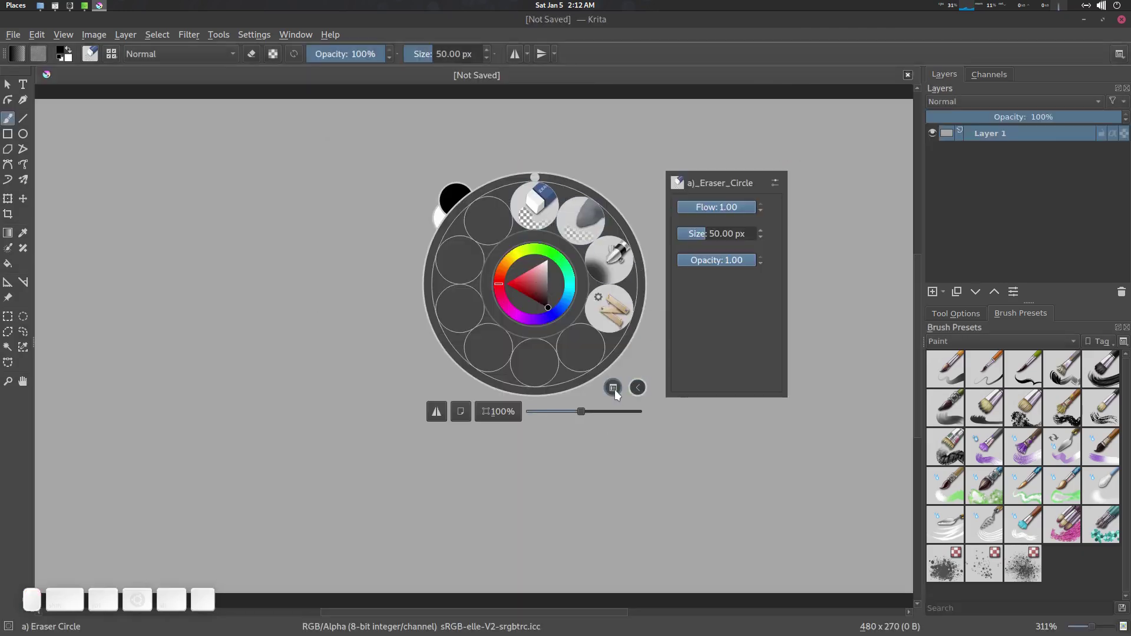
{"action": "left_click", "coordinate": [685, 455]}
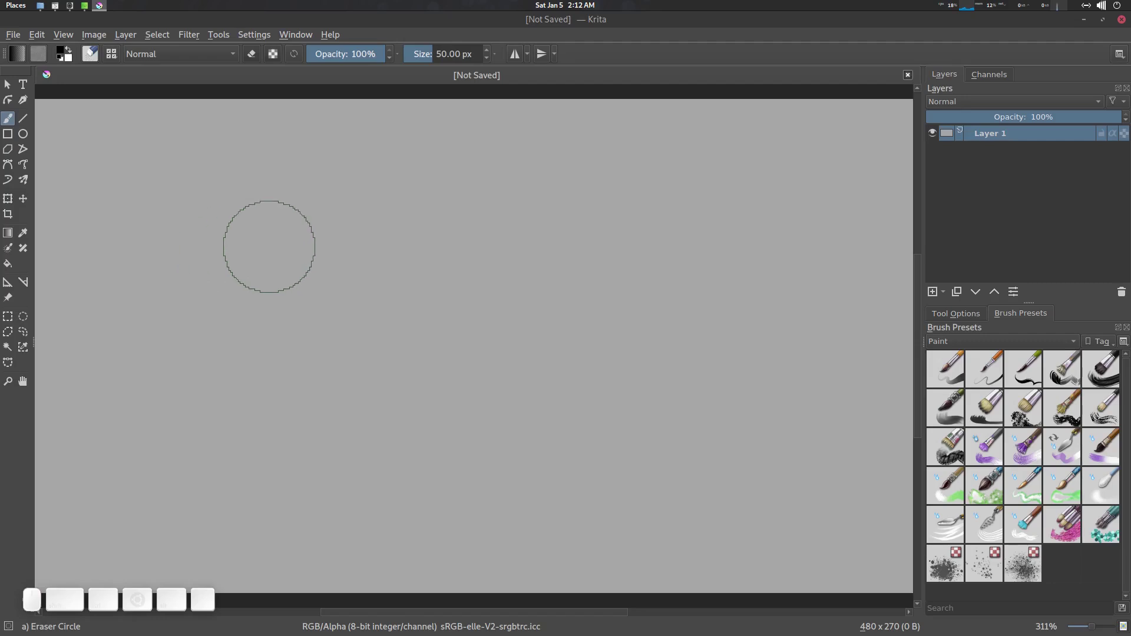
{"action": "key", "text": "s"}
{"action": "key", "text": "ctrl+t"}
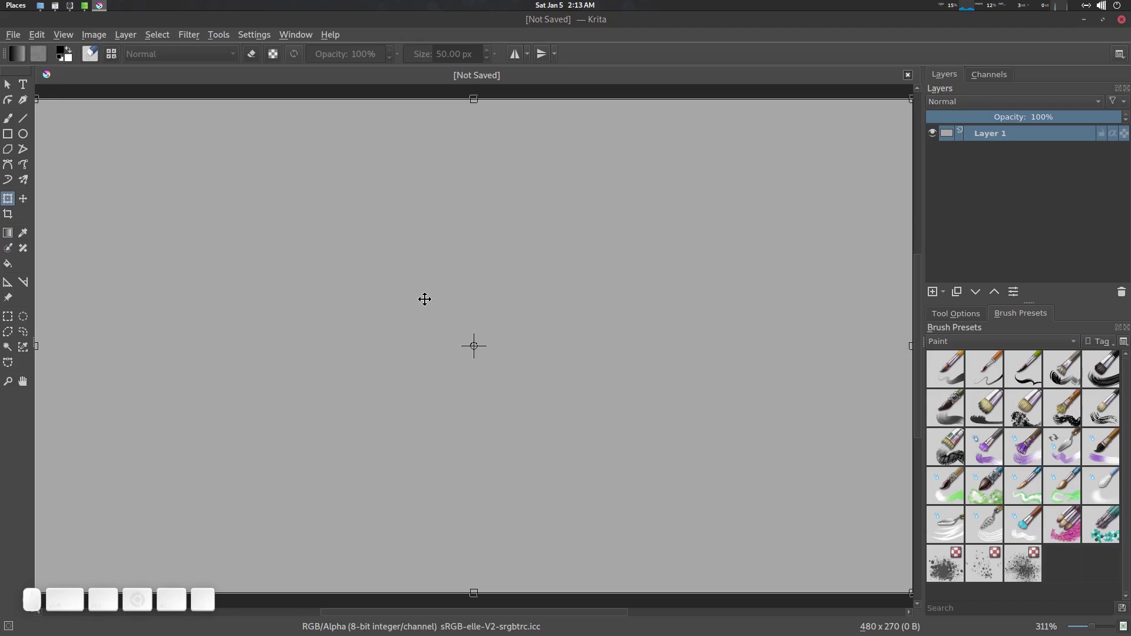
{"action": "key", "text": "b"}
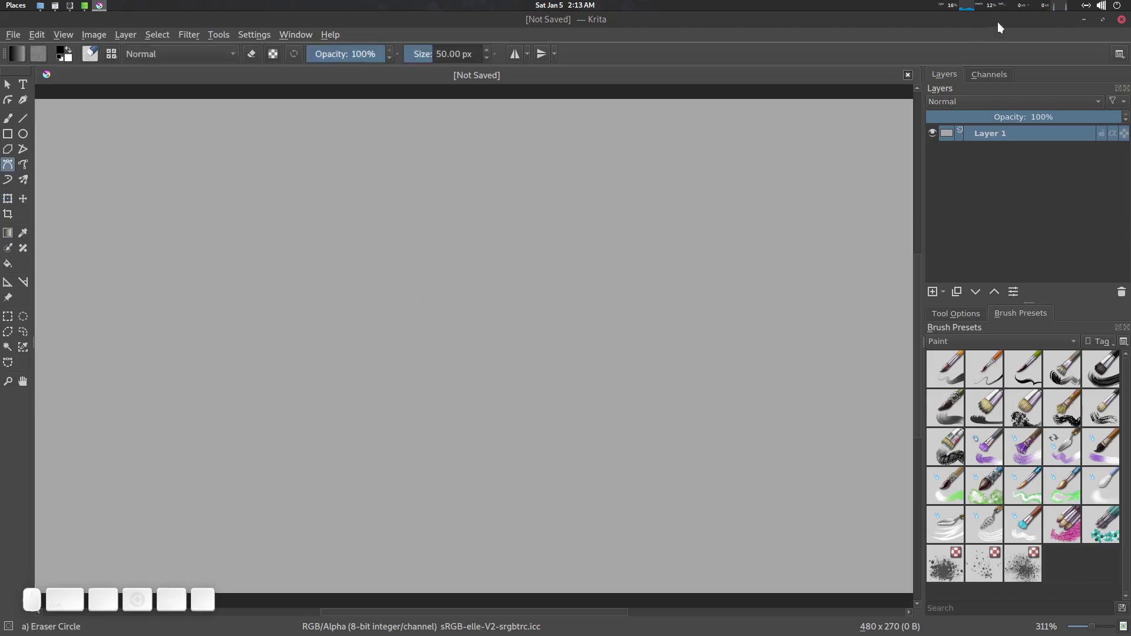
{"action": "scroll", "coordinate": [848, 136], "scroll_direction": "down", "scroll_amount": 2}
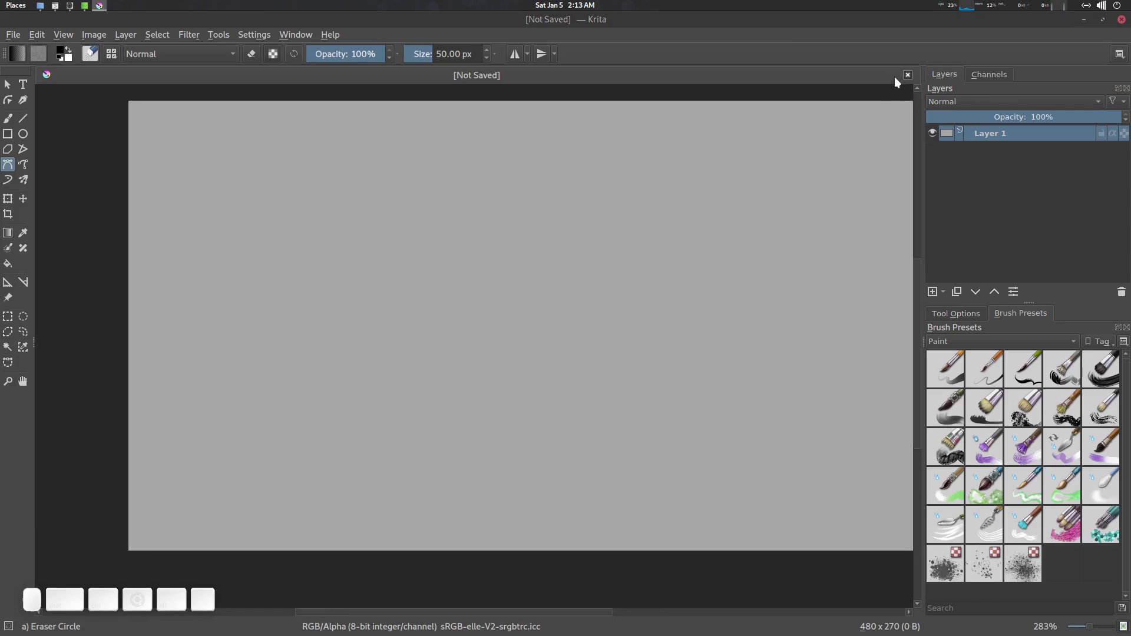
{"action": "left_click", "coordinate": [908, 75]}
- Bring Sublime Text to the front and place the caret after the 'Curve Mask' line
{"action": "mouse_move", "coordinate": [101, 7]}
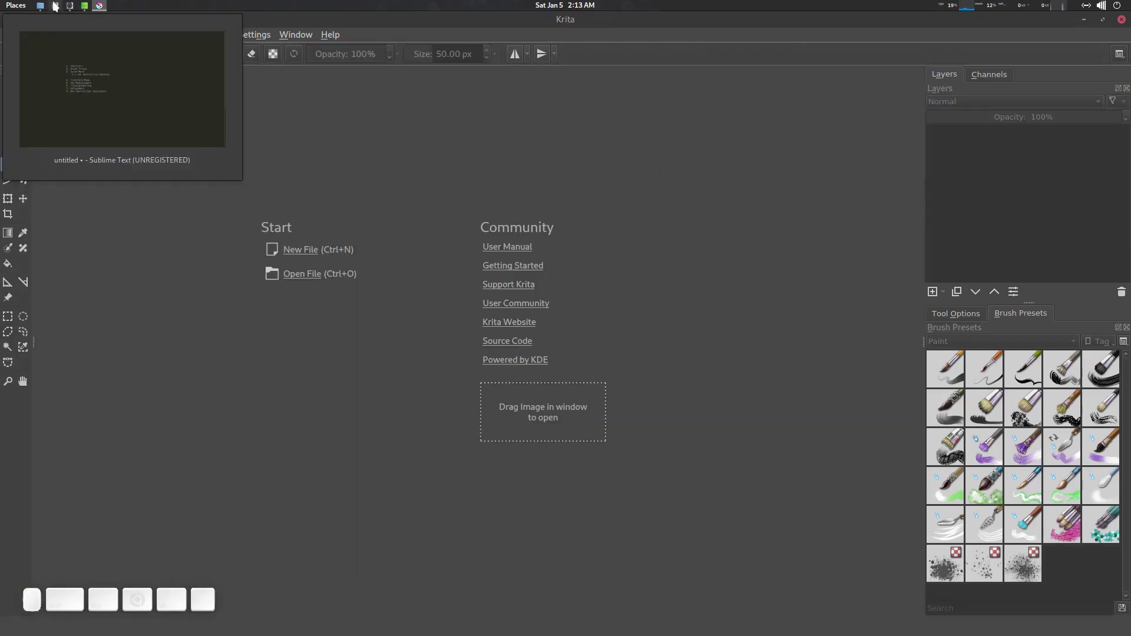
{"action": "left_click", "coordinate": [167, 73]}
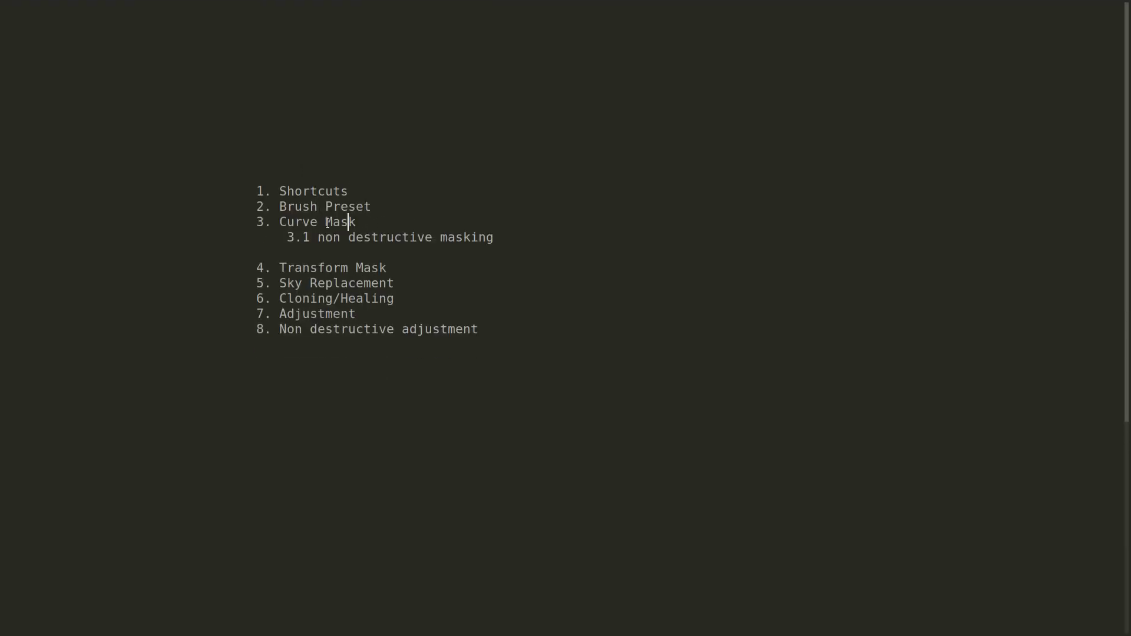
{"action": "left_click", "coordinate": [353, 221]}
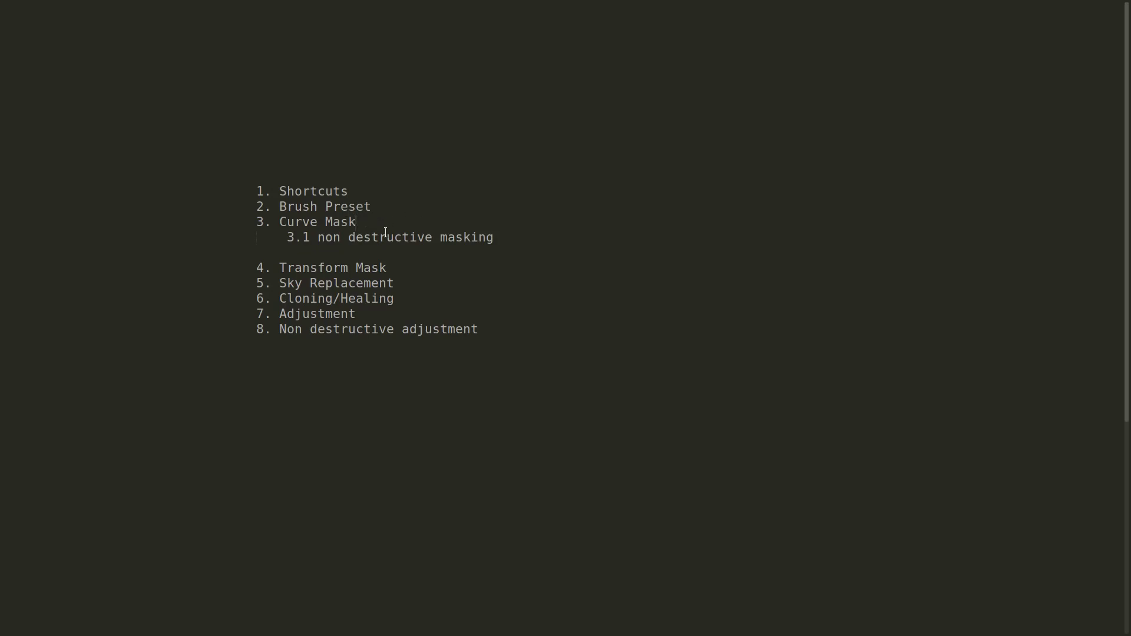